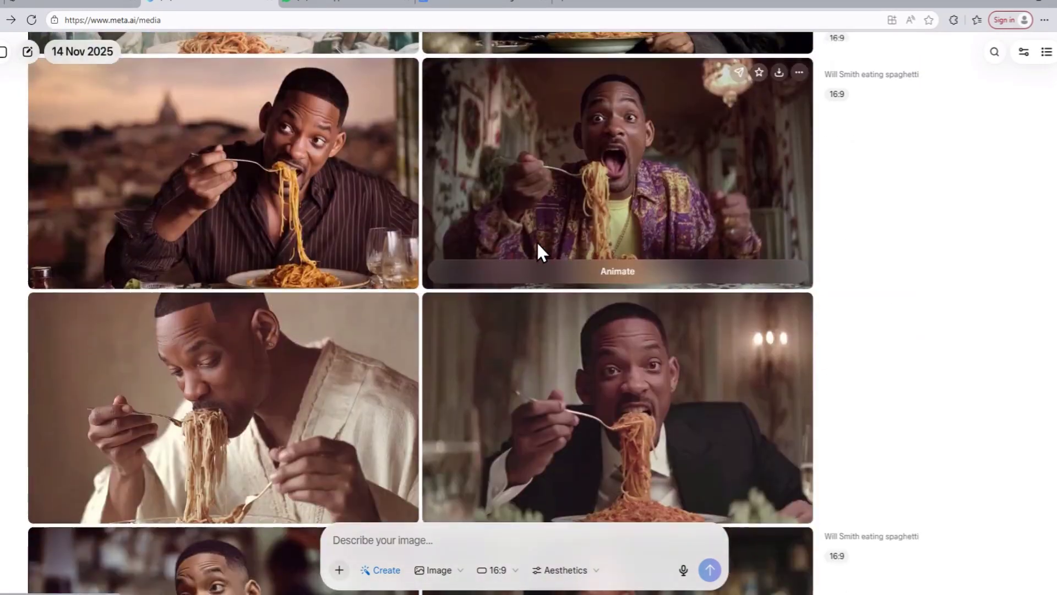
scroll(537, 240, "down", 15)
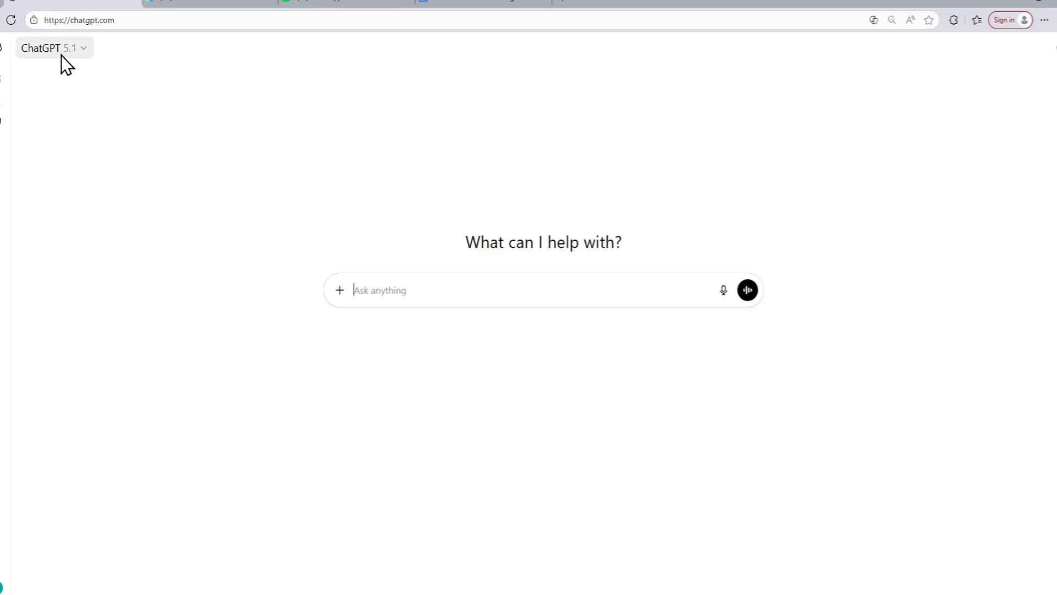
Step: Paste the engaging Disney Pixar 3D story request, which asks for 5-second suspense hooks and two characters only
type("Please write an engaging short Disney Pixar 3D story not more than 60 seconds which must start with a suspense and there must be a new suspense hook after every 5 seconds. There must be two characters only")
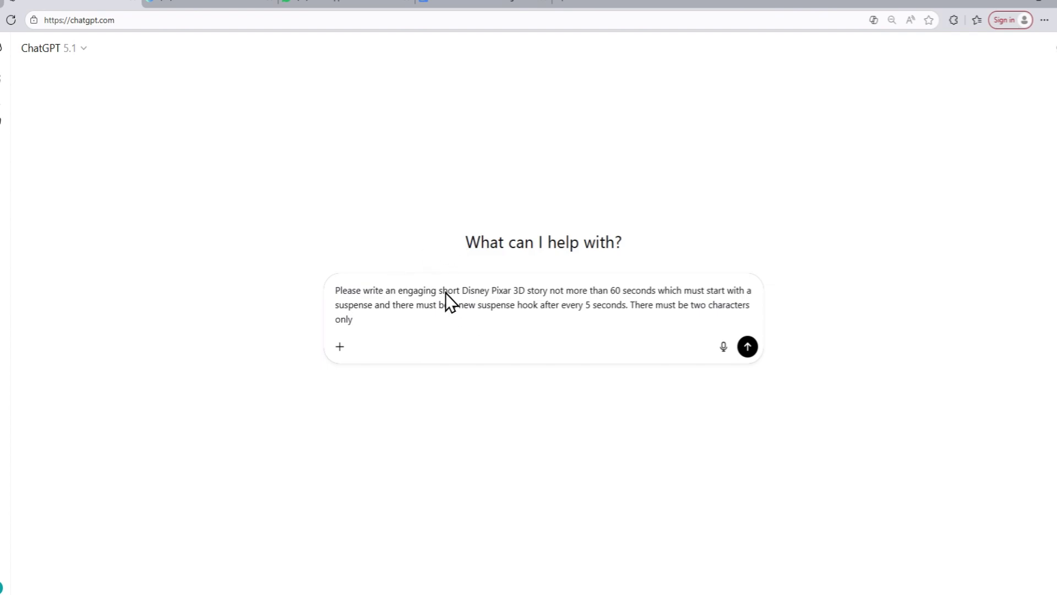
left_click_drag(398, 292, 424, 292)
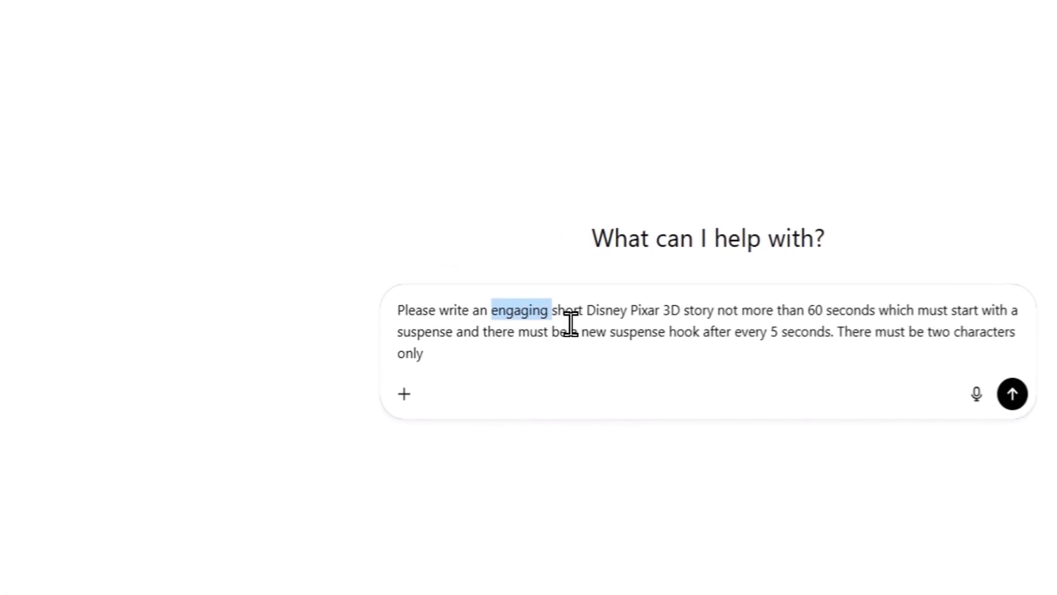
left_click_drag(542, 325, 626, 319)
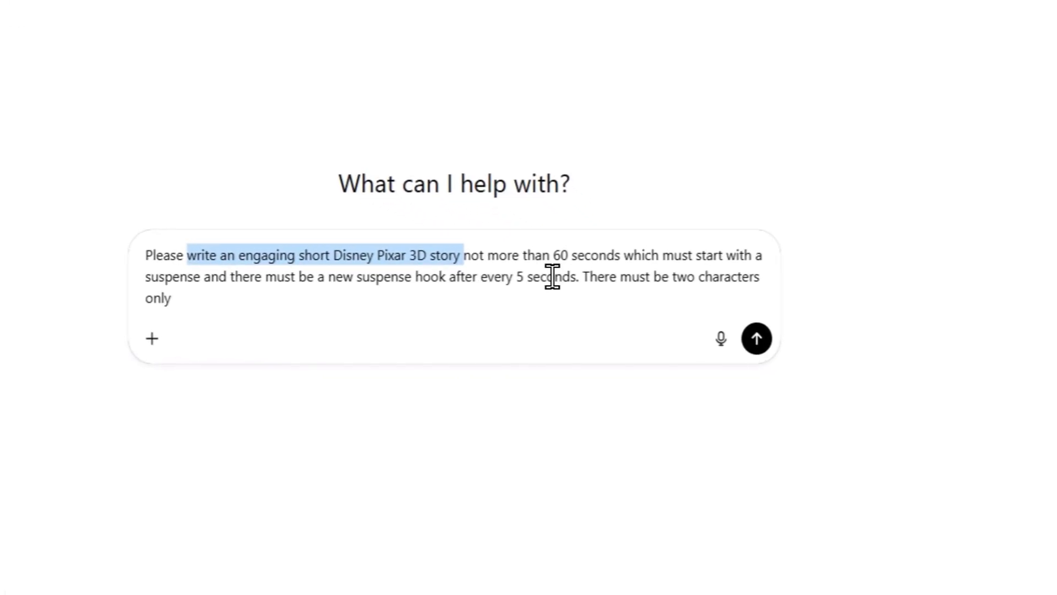
left_click_drag(311, 276, 578, 275)
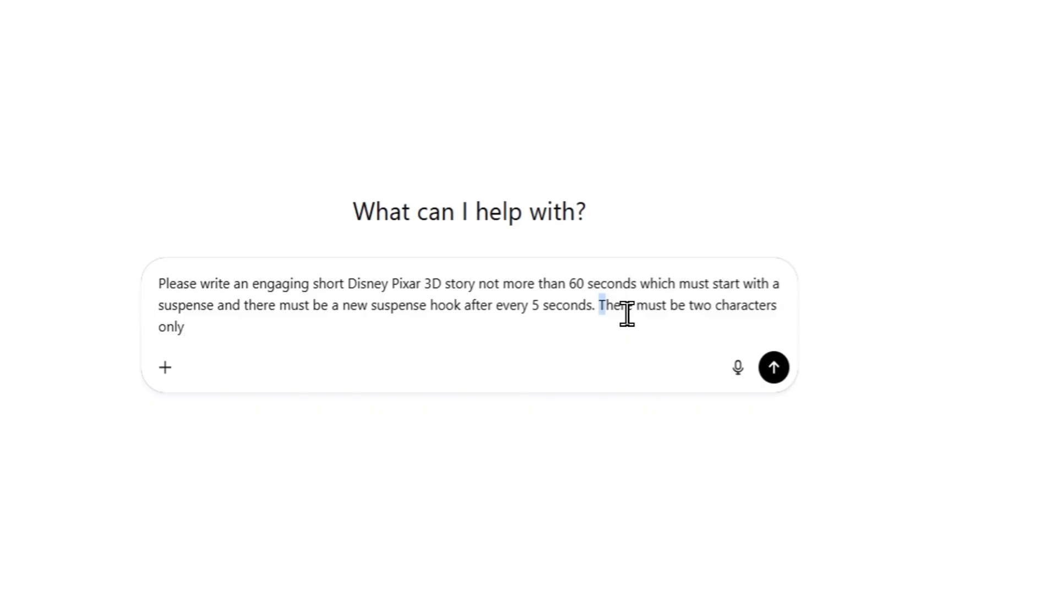
left_click_drag(627, 314, 638, 315)
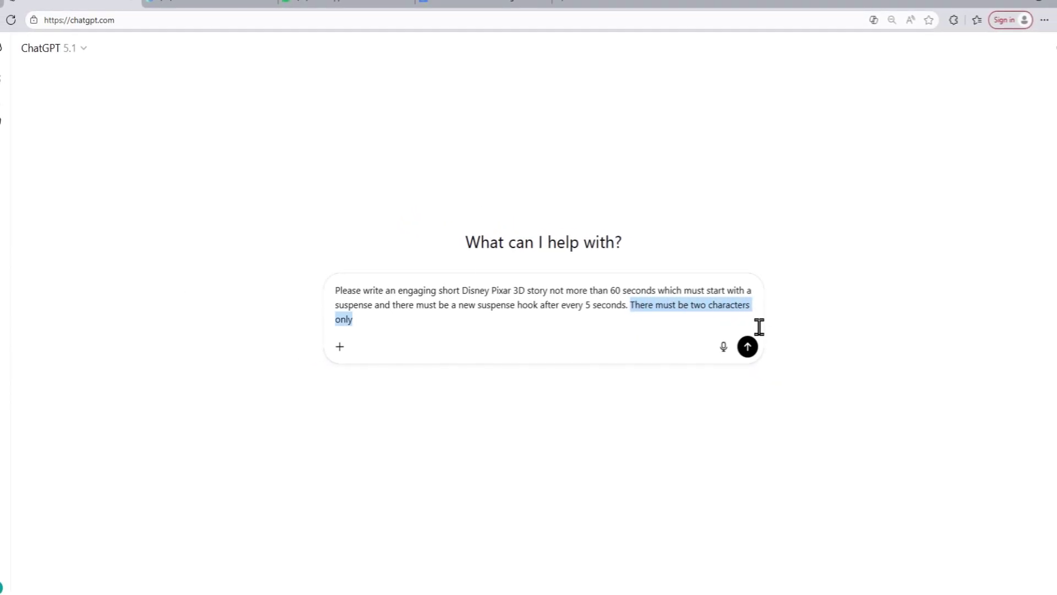
Step: Send the story request and scroll through the 'The Button in the Woods' reply
key("Return")
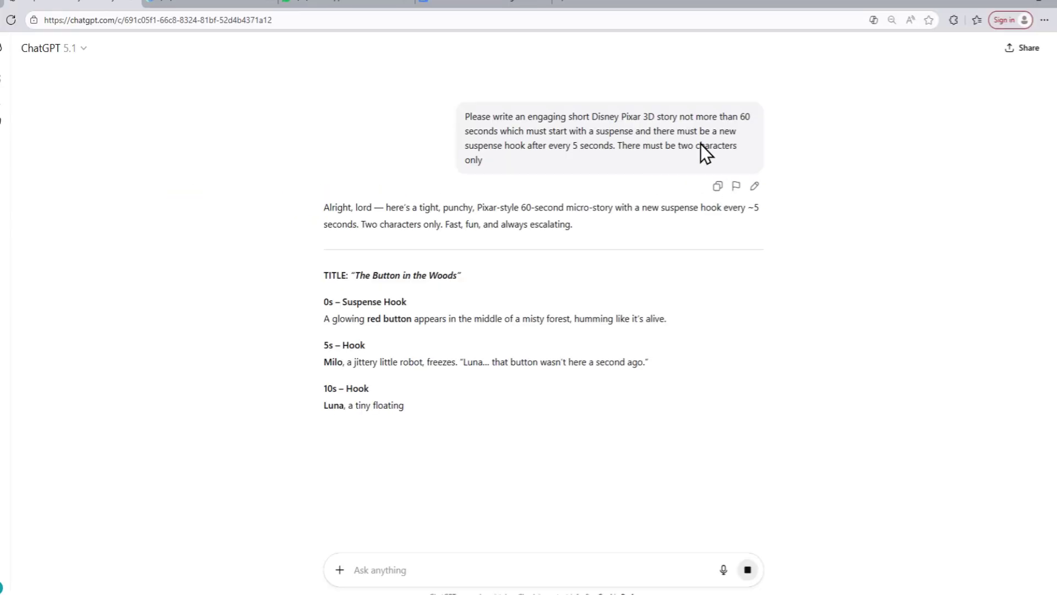
scroll(703, 144, "down", 1)
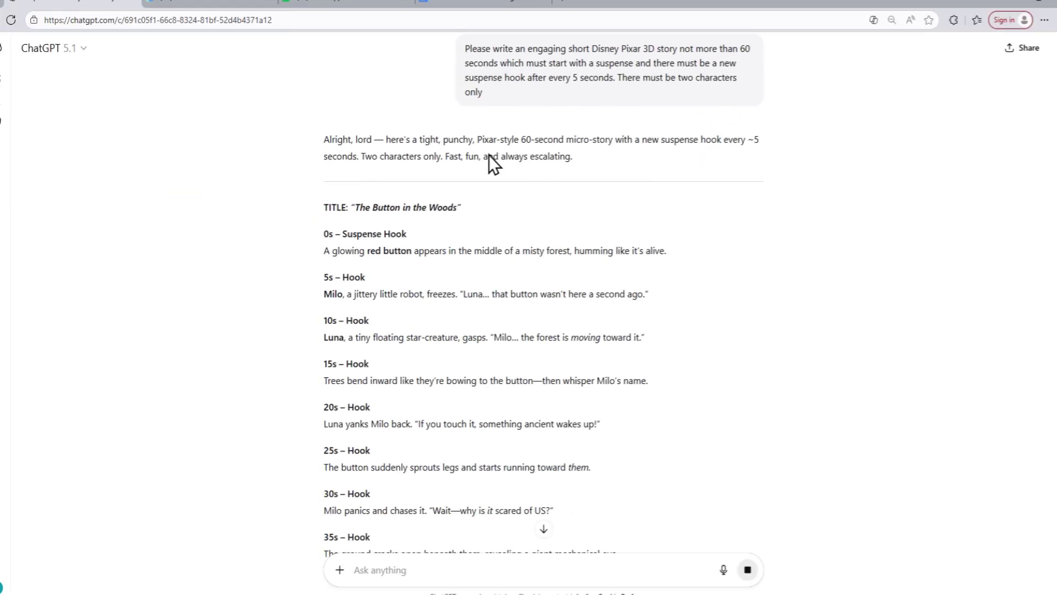
scroll(546, 174, "up", 1)
scroll(496, 176, "down", 7)
Step: Paste the request for a prompt for each scene from clipboard history and send it
key("super+v")
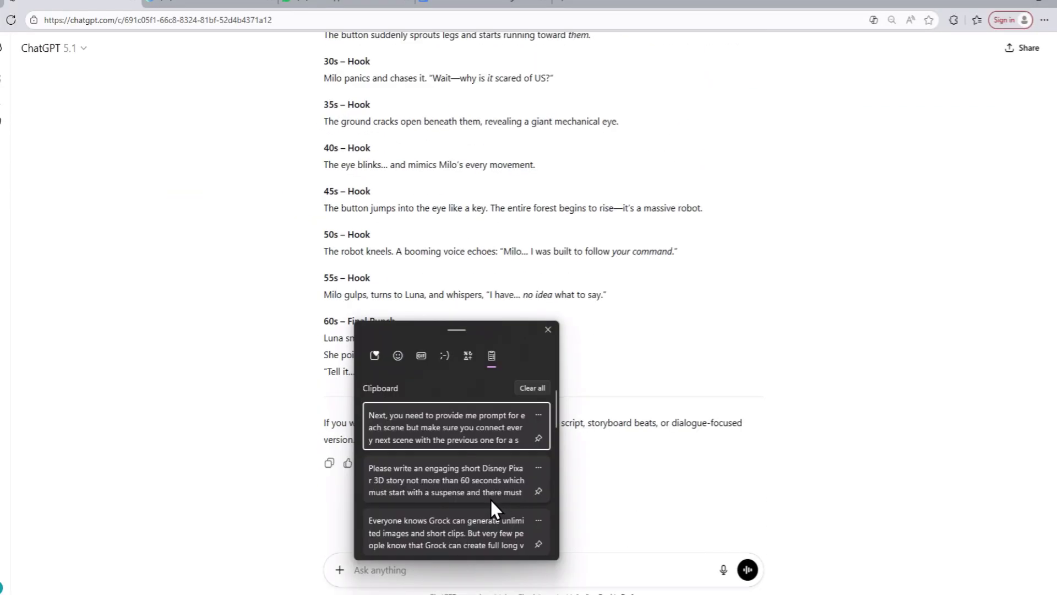
left_click(493, 432)
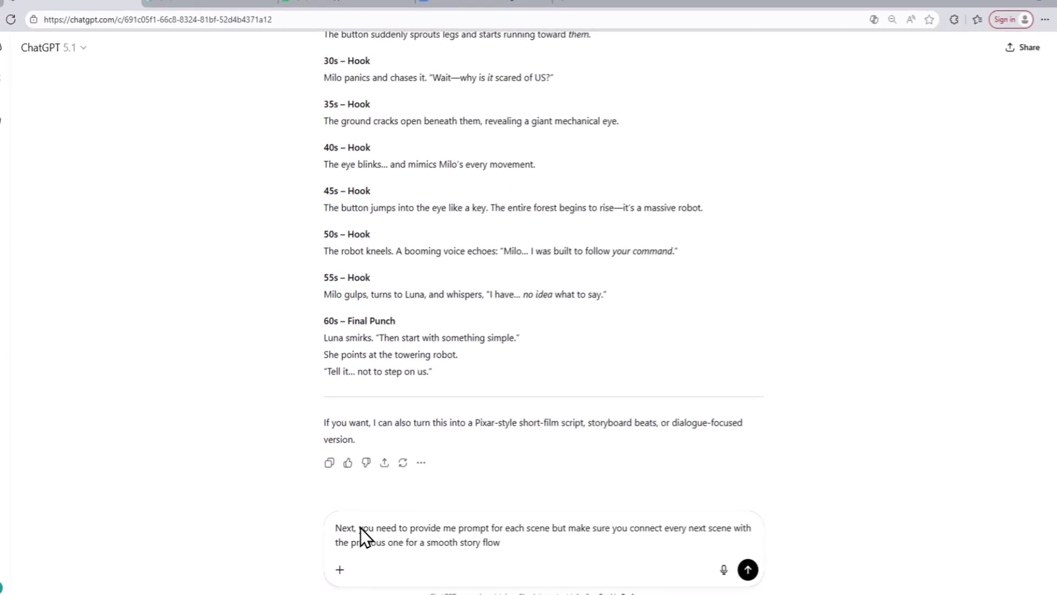
left_click_drag(425, 518, 600, 536)
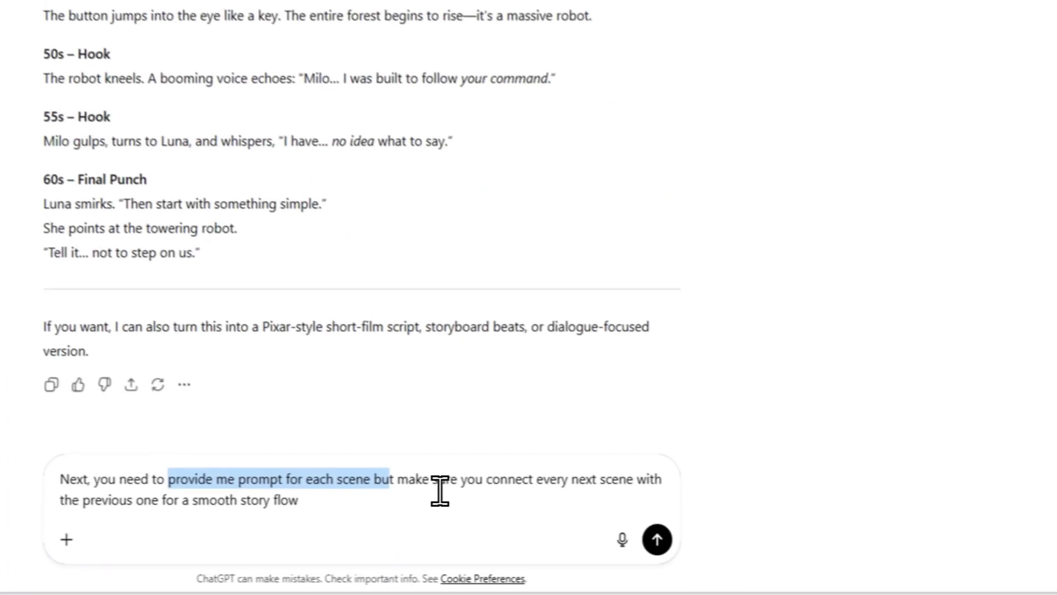
left_click(633, 534)
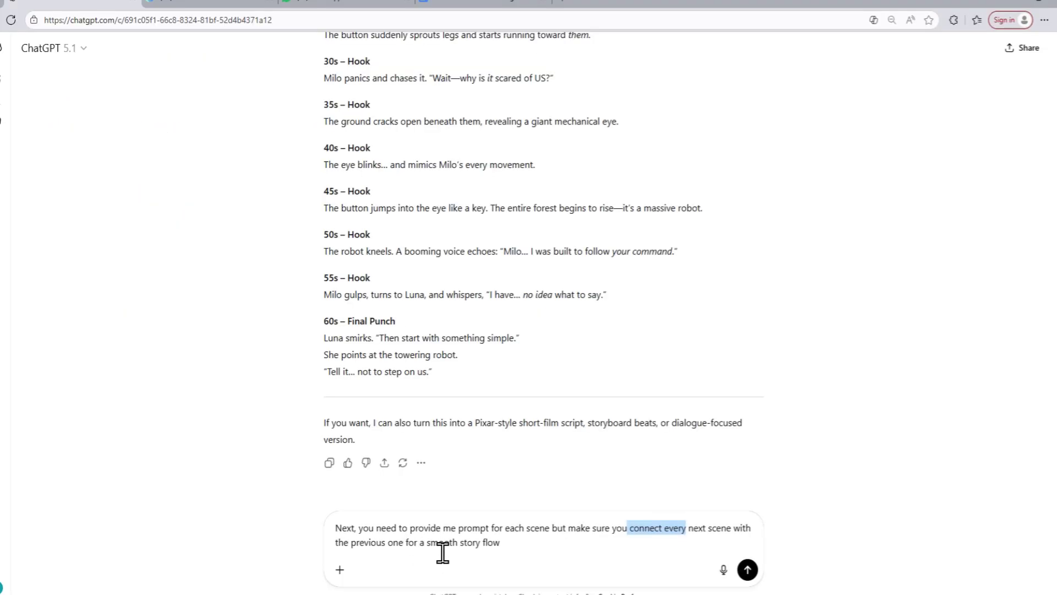
left_click(509, 556)
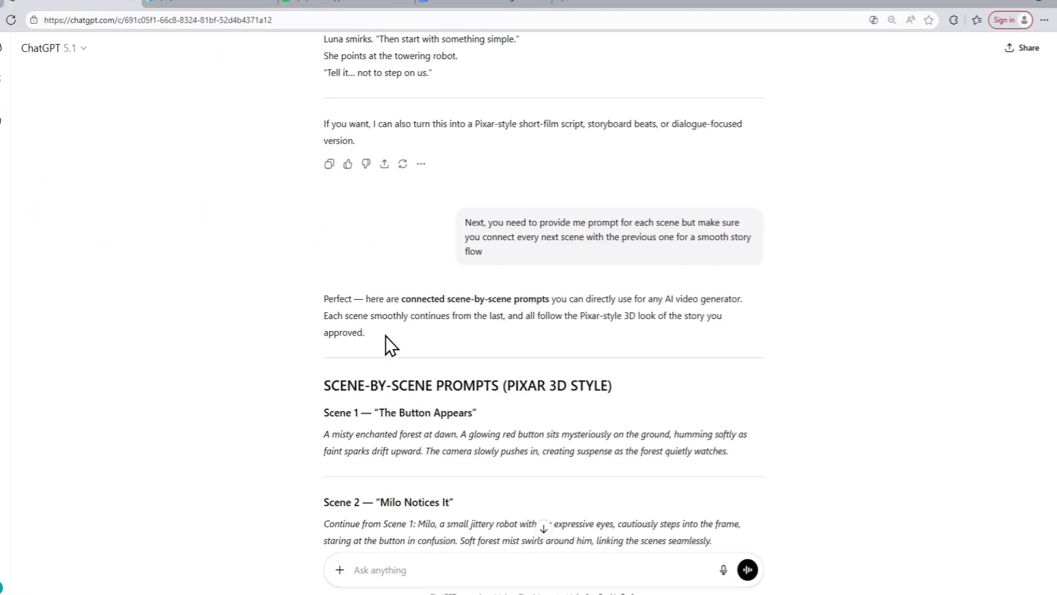
Step: Select the whole Scene 1 paragraph from the PIXAR 3D STYLE scene prompts
scroll(385, 336, "down", 2)
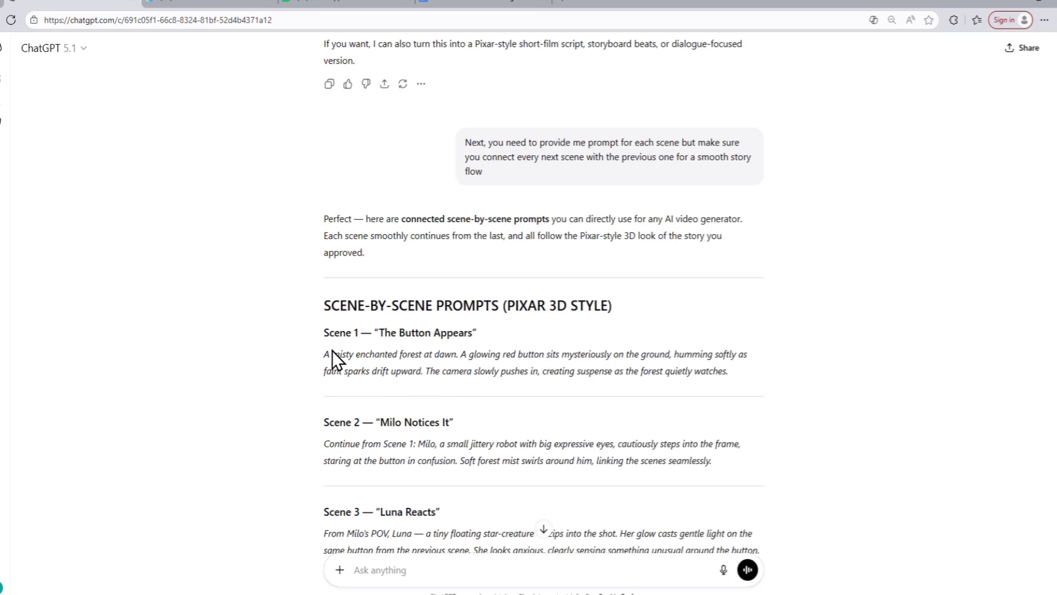
left_click_drag(503, 305, 612, 305)
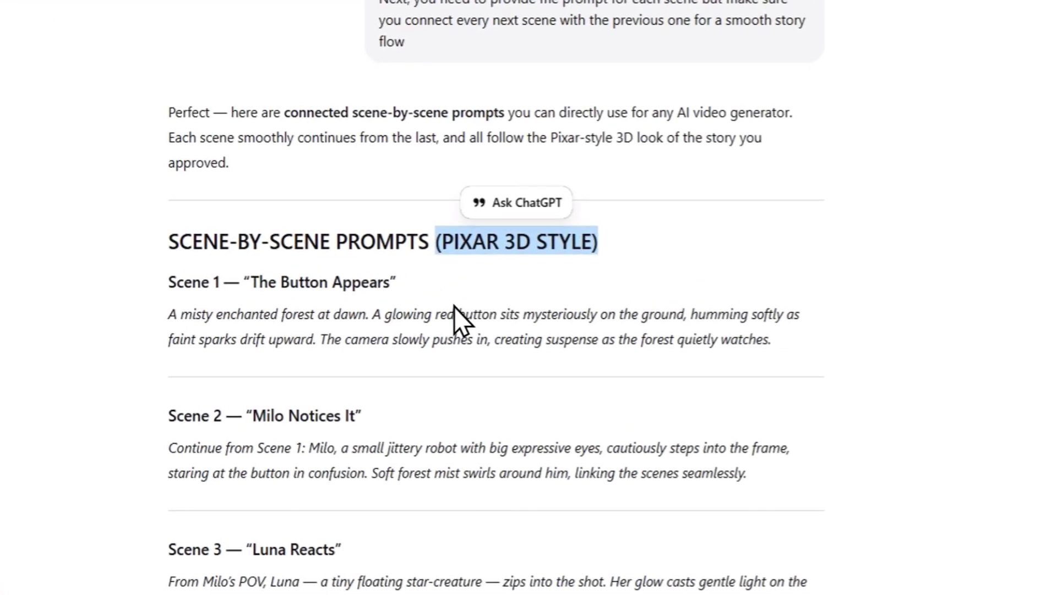
left_click_drag(270, 328, 771, 340)
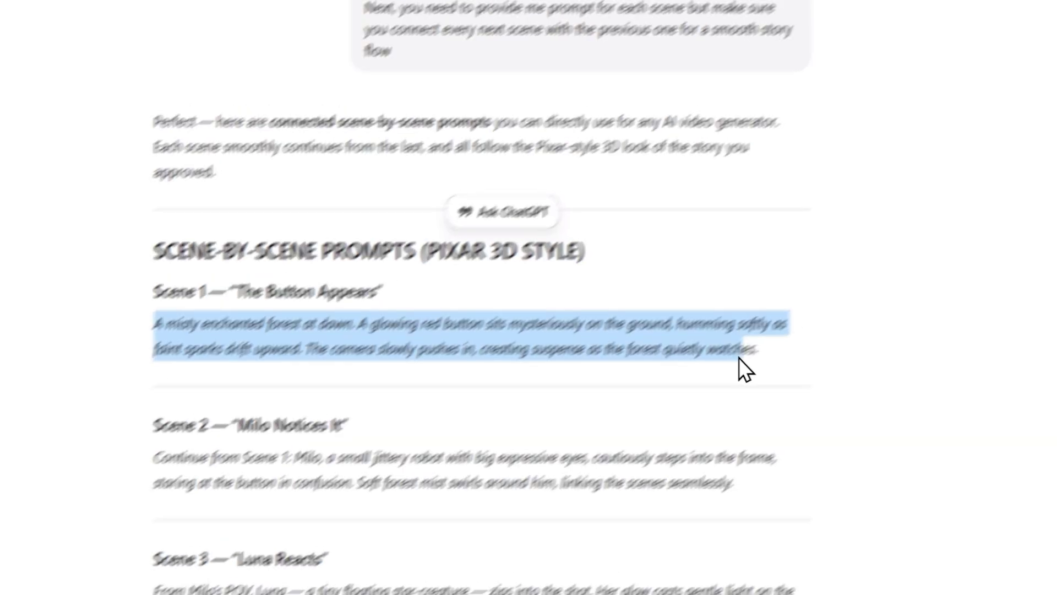
Step: Generate four portrait 9:16 images in Meta AI from the Scene 1 misty-forest prompt
right_click(695, 320)
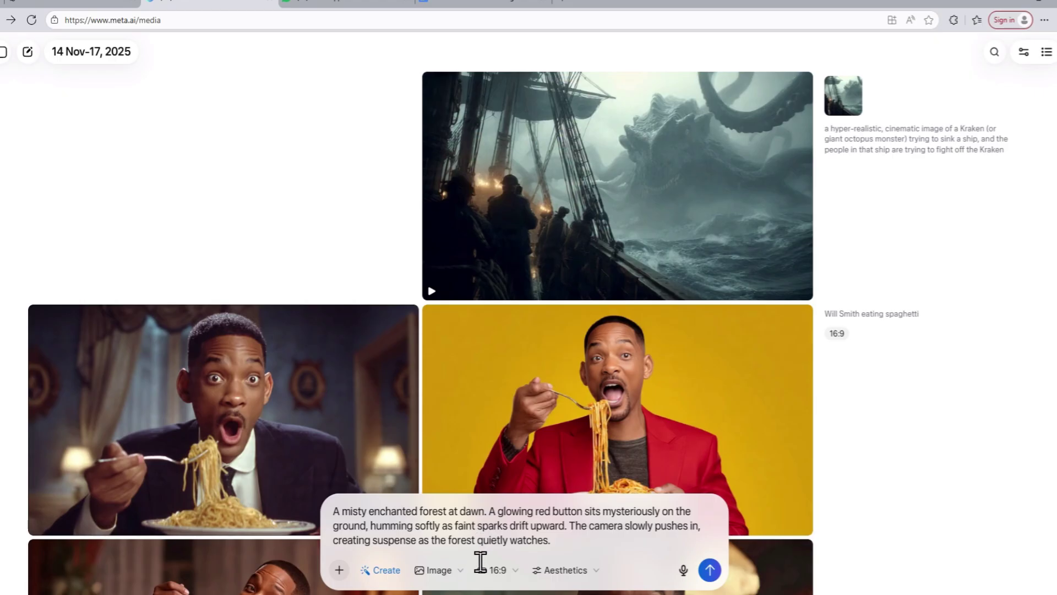
left_click(389, 541)
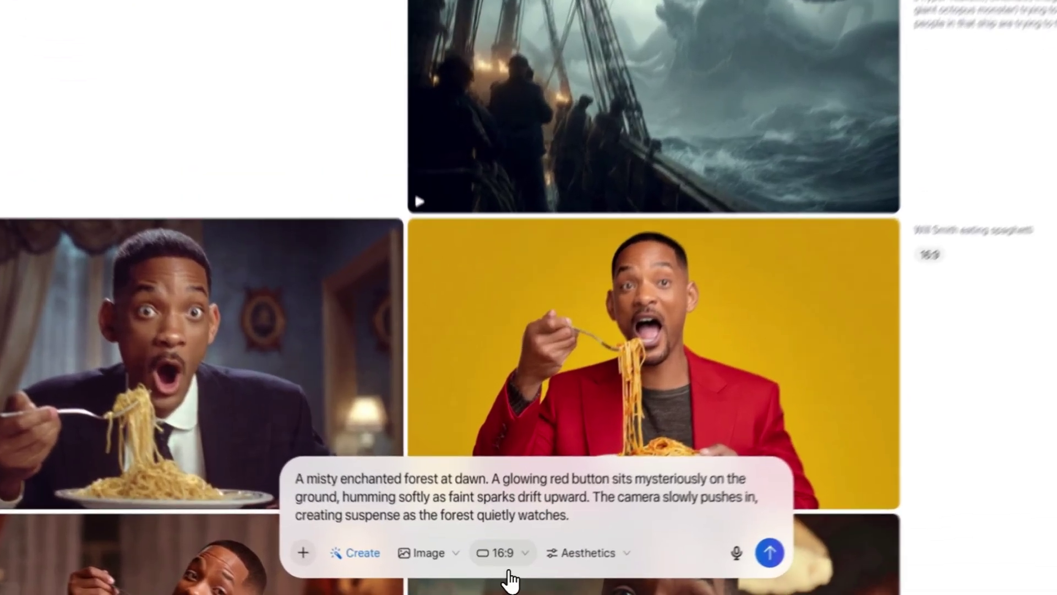
left_click(526, 537)
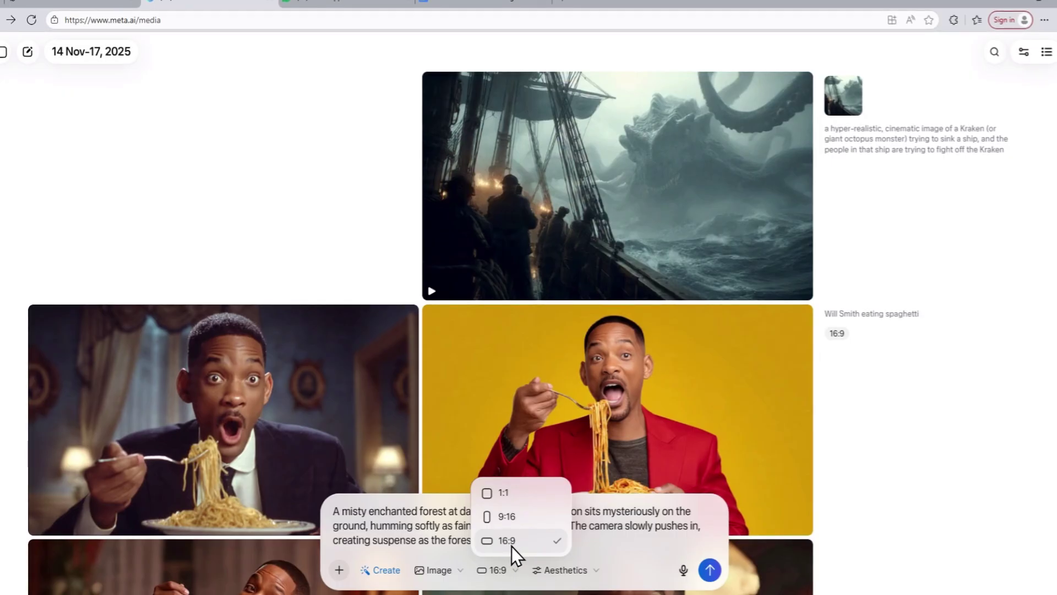
left_click(543, 516)
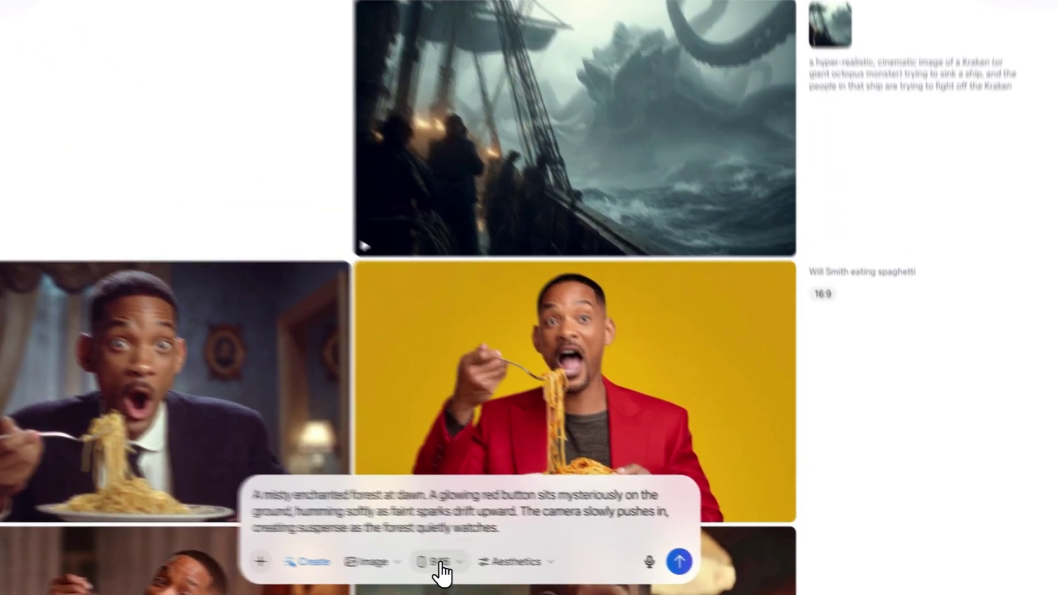
left_click(498, 571)
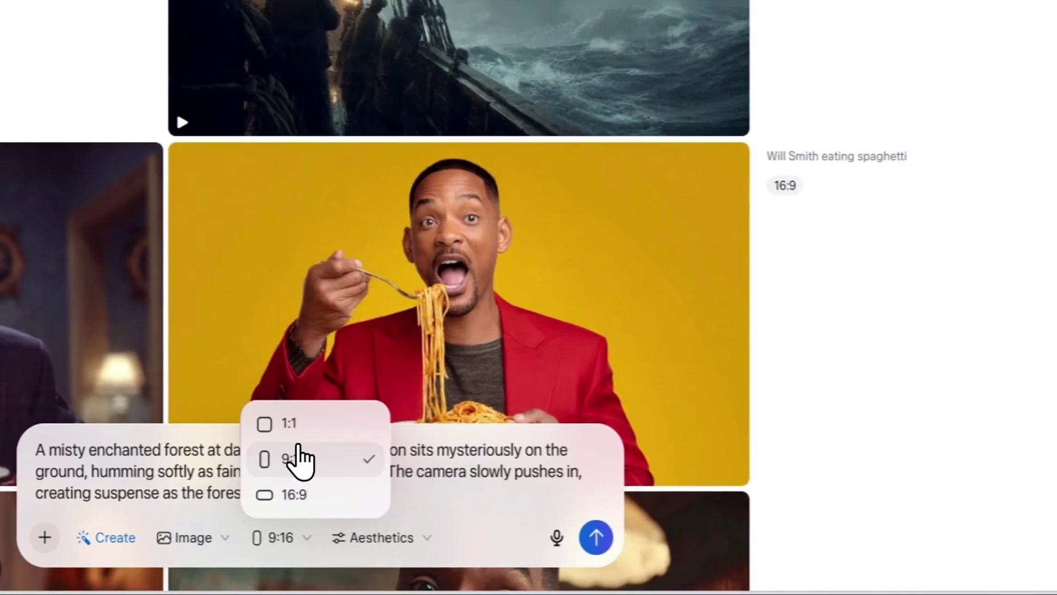
left_click(314, 468)
left_click(594, 537)
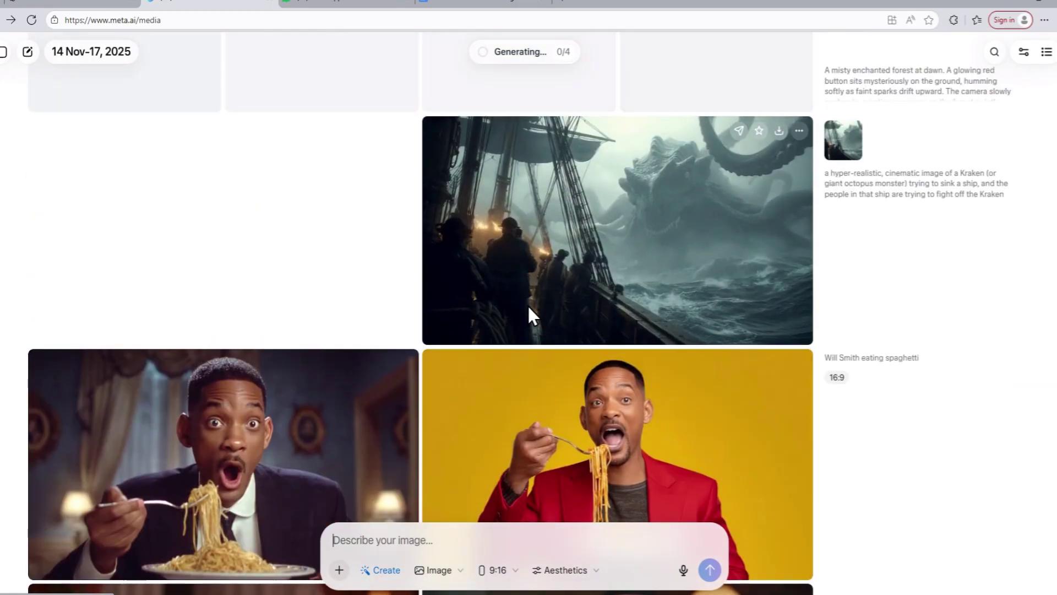
scroll(567, 289, "down", 4)
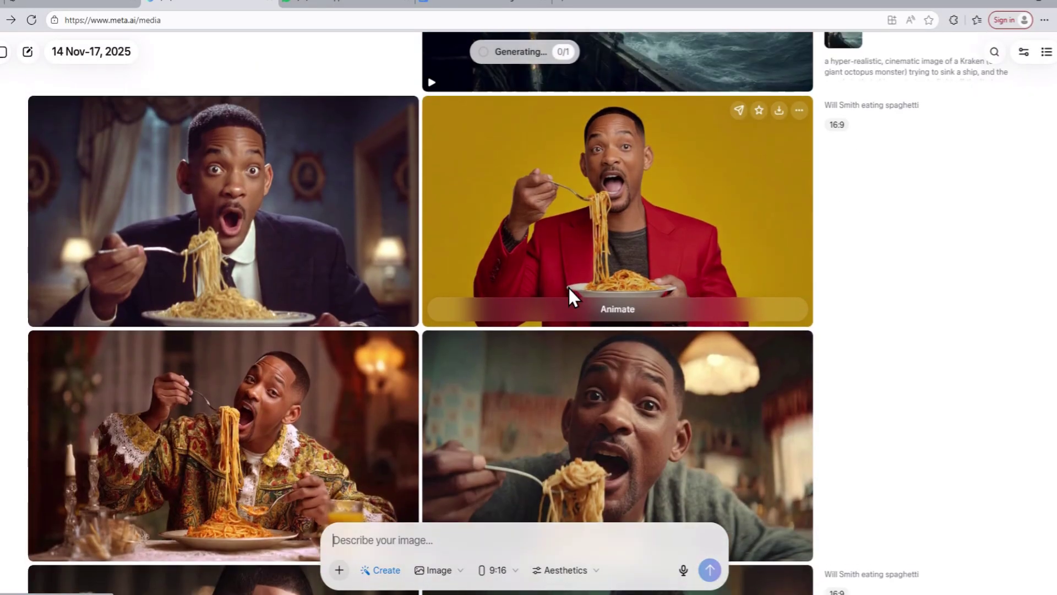
scroll(569, 286, "up", 10)
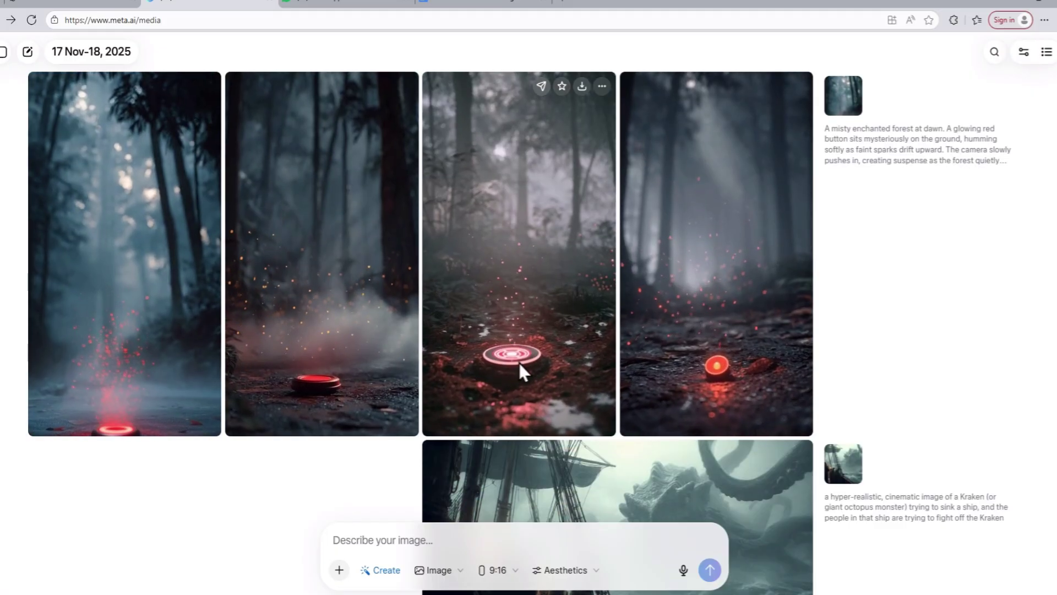
Step: Scroll to the misty-forest red-button results and select their prompt text
scroll(625, 378, "down", 1)
scroll(577, 330, "down", 1)
scroll(612, 320, "up", 2)
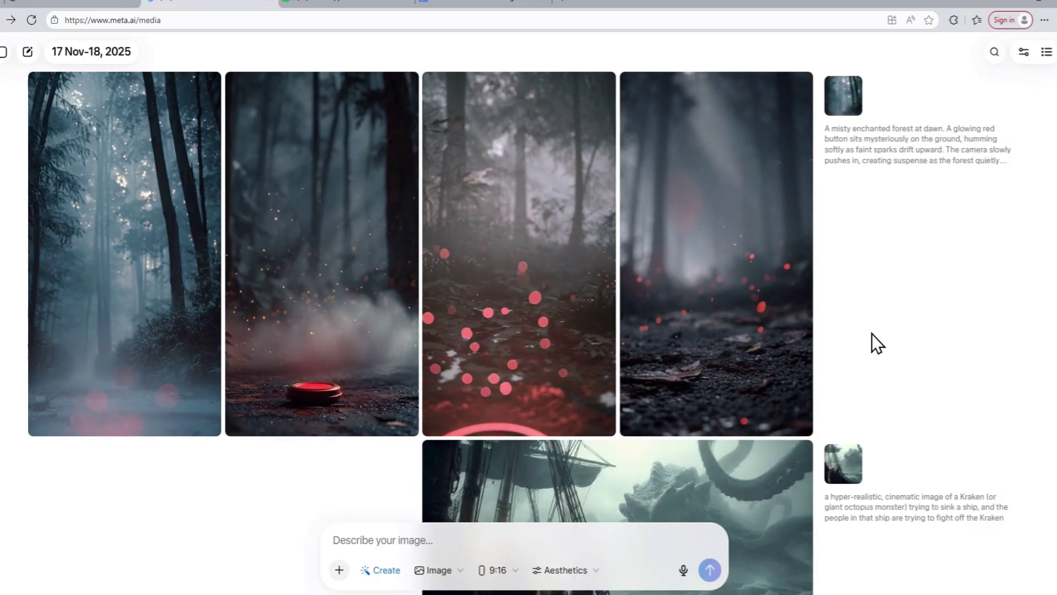
scroll(435, 416, "down", 3)
scroll(478, 405, "up", 3)
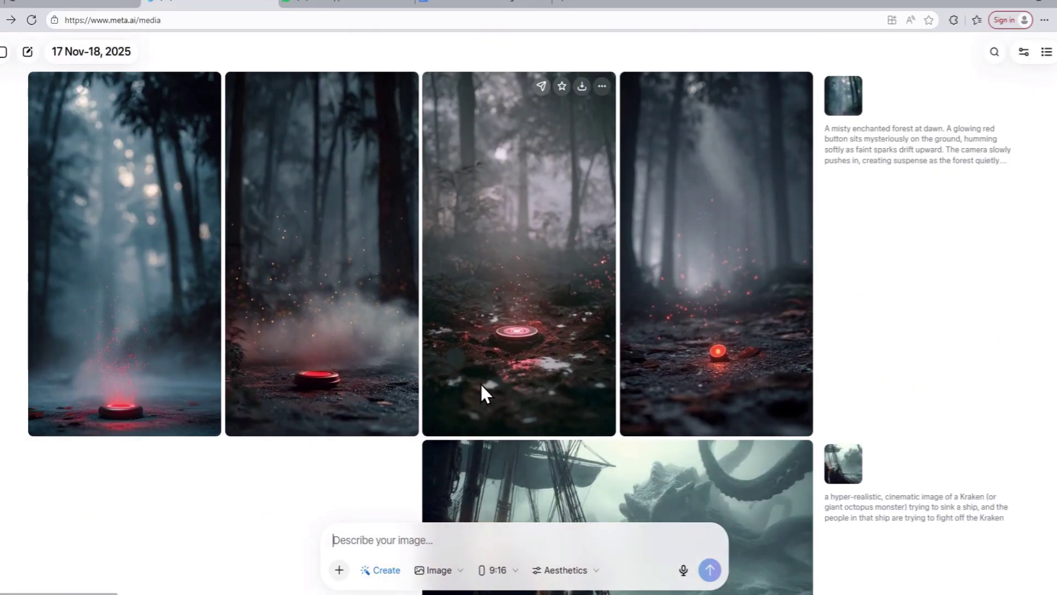
left_click_drag(339, 510, 453, 525)
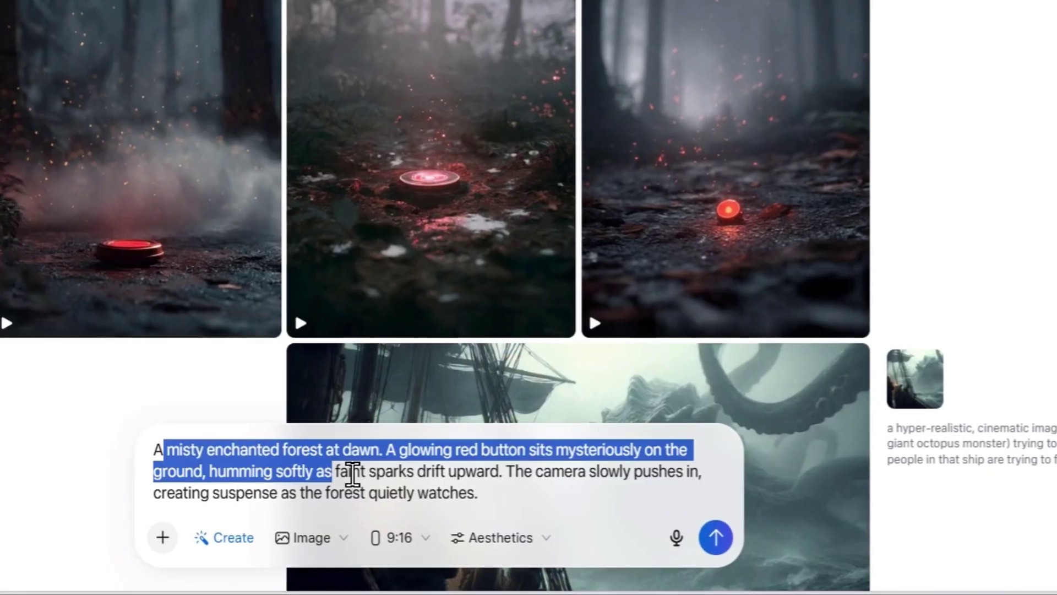
left_click_drag(352, 474, 535, 480)
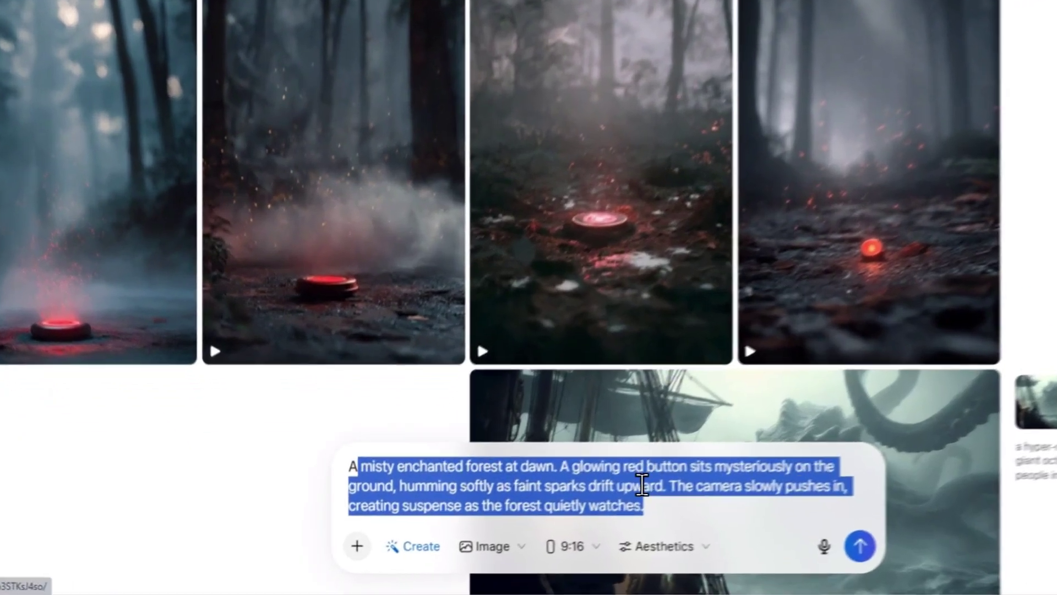
Step: Delete the old misty-forest prompt from the Meta AI prompt box
left_click(536, 525)
left_click_drag(716, 499, 367, 453)
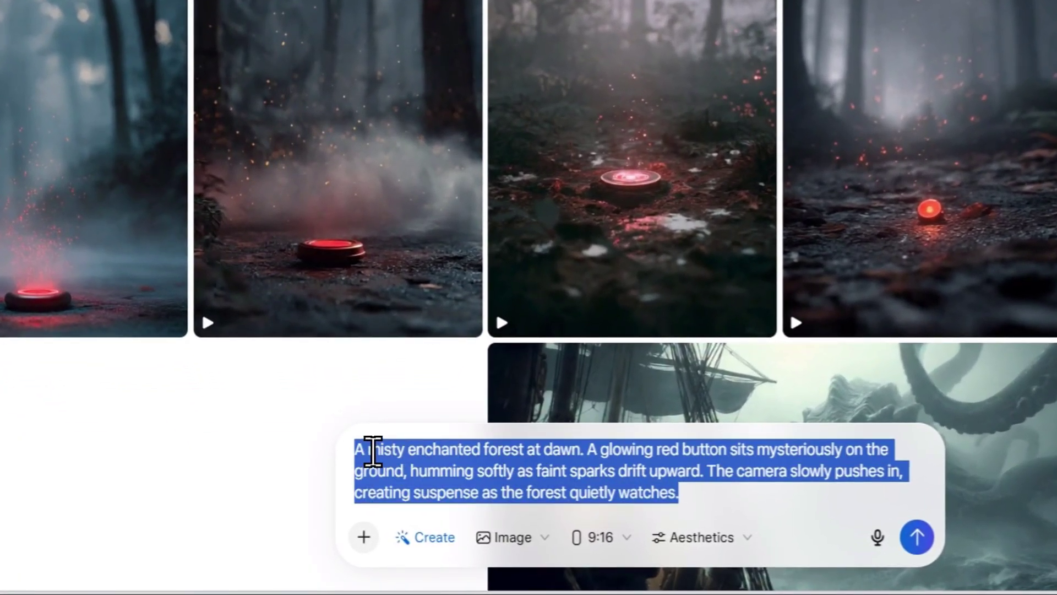
key("BackSpace")
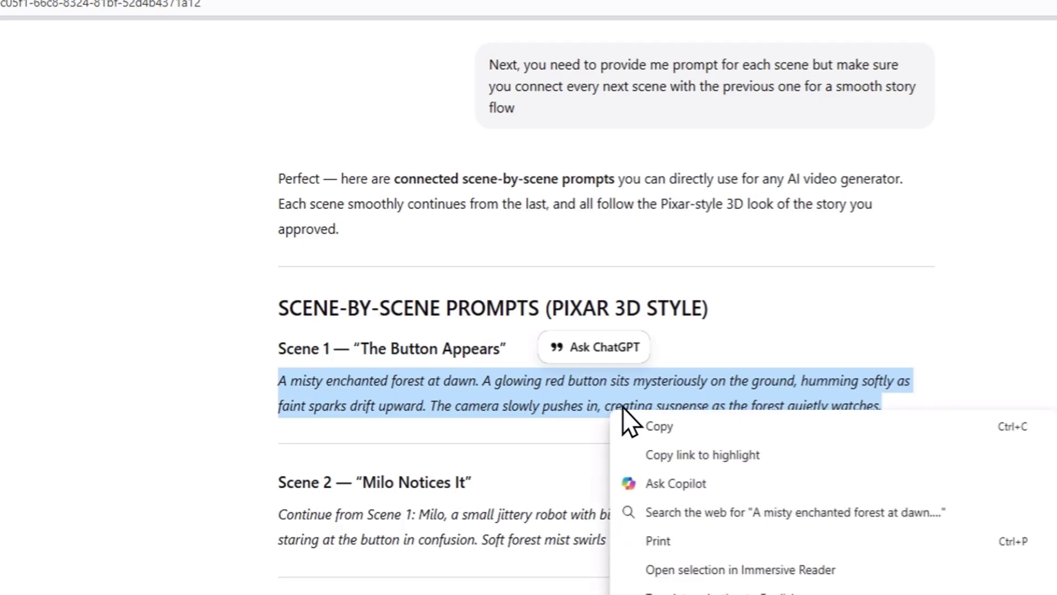
Step: Generate robot-and-red-button images from the Scene 1 and 2 prompts, then paste the Luna Scene 3 prompt
left_click(649, 421)
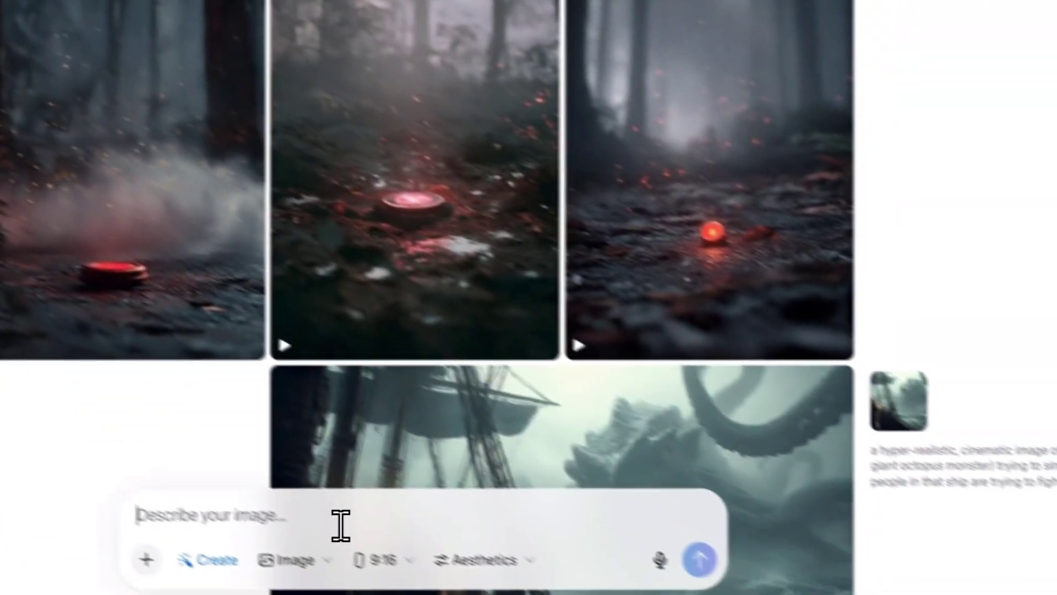
key("ctrl+v")
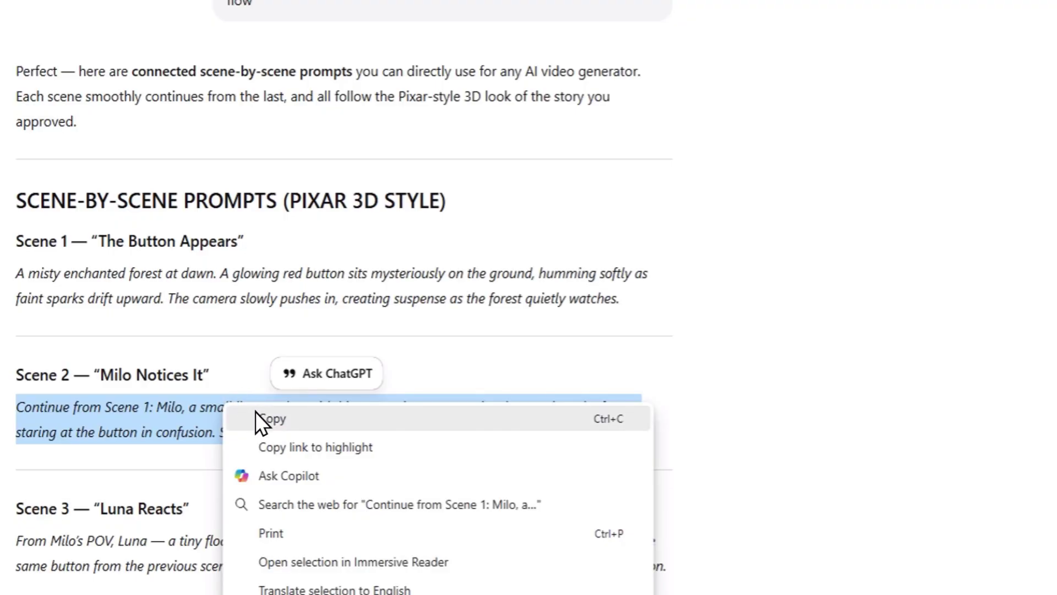
left_click(259, 417)
key("ctrl+v")
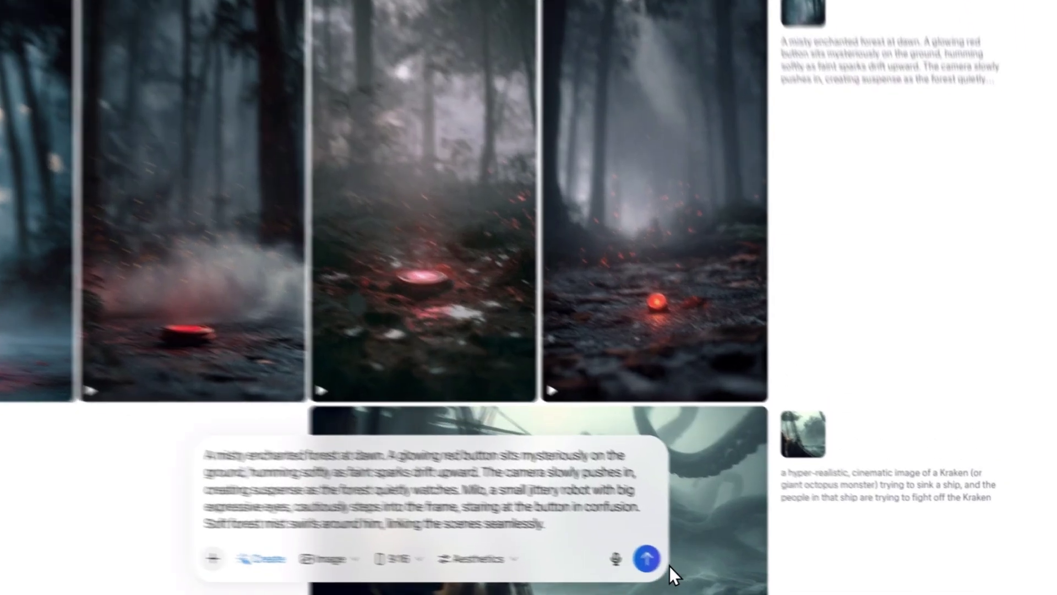
left_click(709, 569)
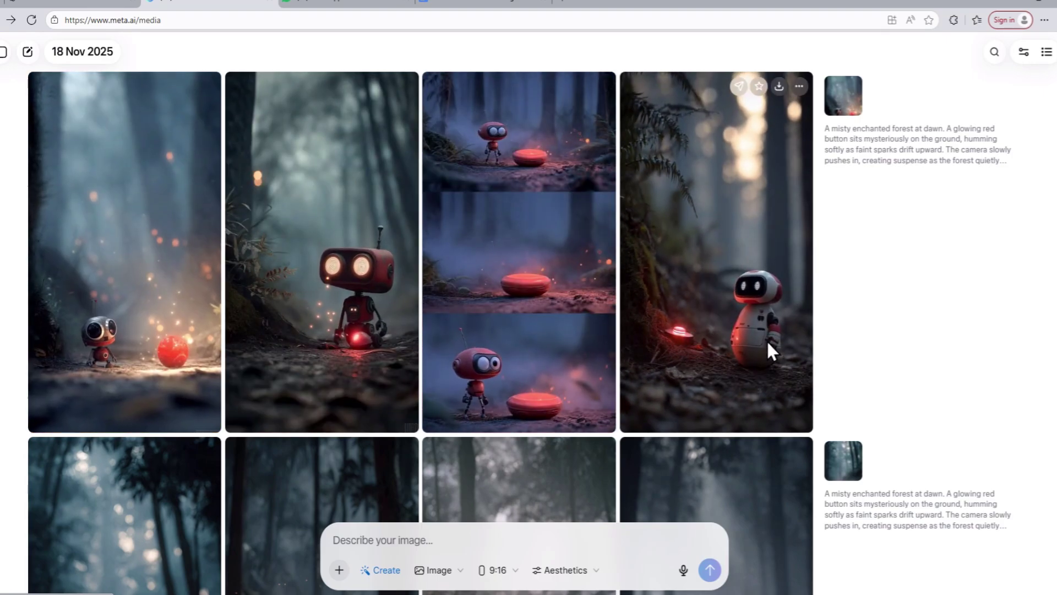
left_click(389, 553)
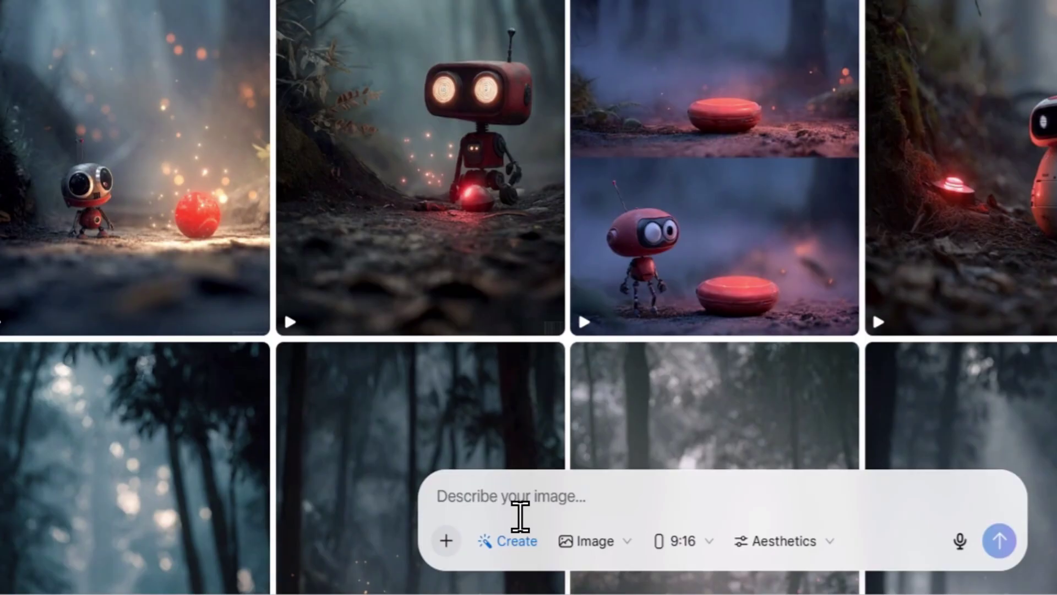
key("ctrl+v")
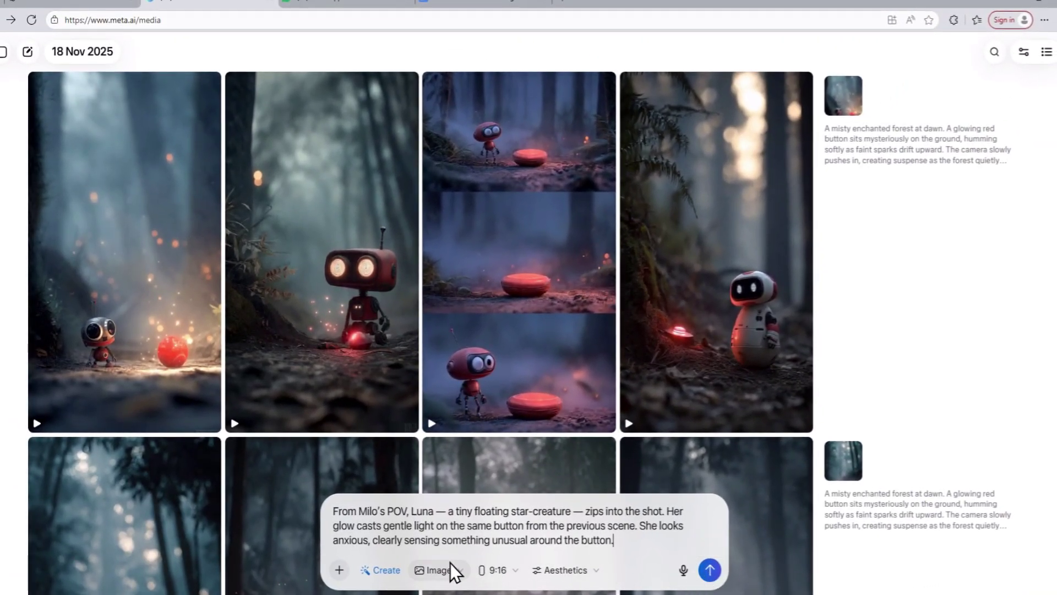
Step: Submit the Luna star-creature prompt and scroll to the four generated results
key("Return")
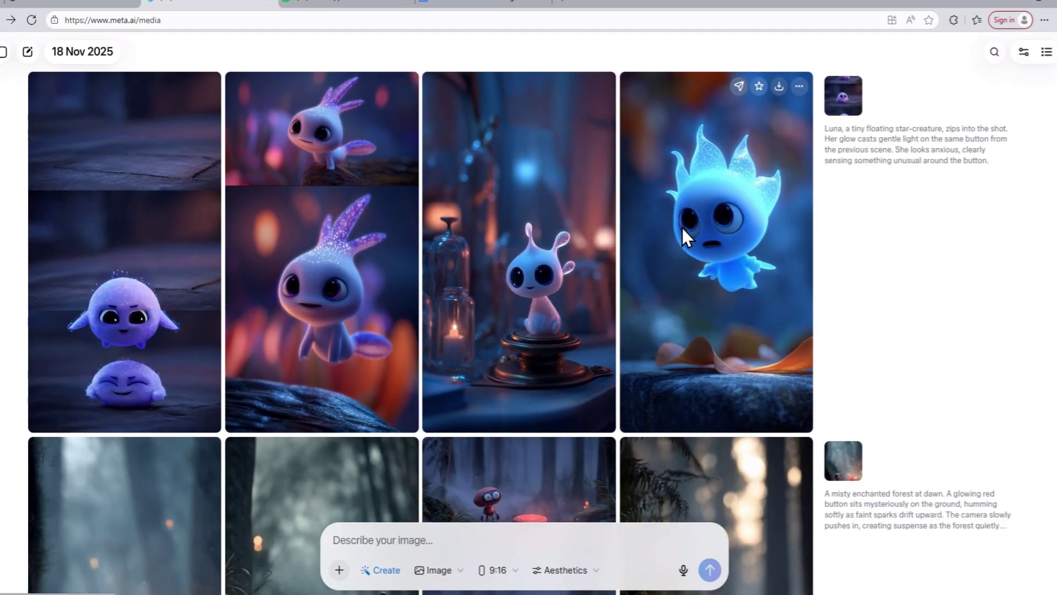
scroll(682, 227, "down", 4)
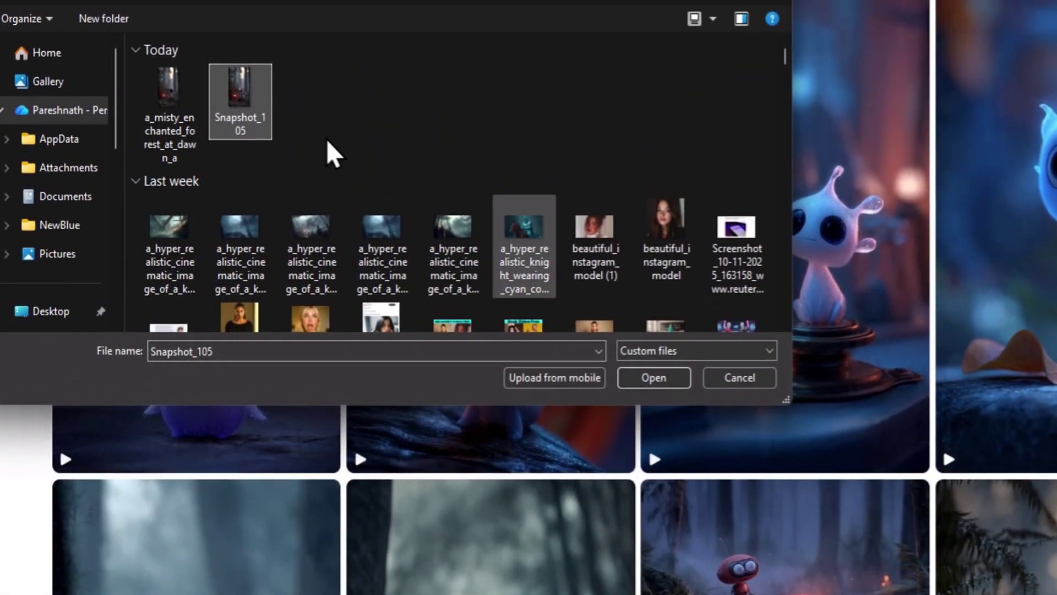
Step: Attach the Snapshot_105 robot-scene still to the Meta AI prompt
left_click(628, 380)
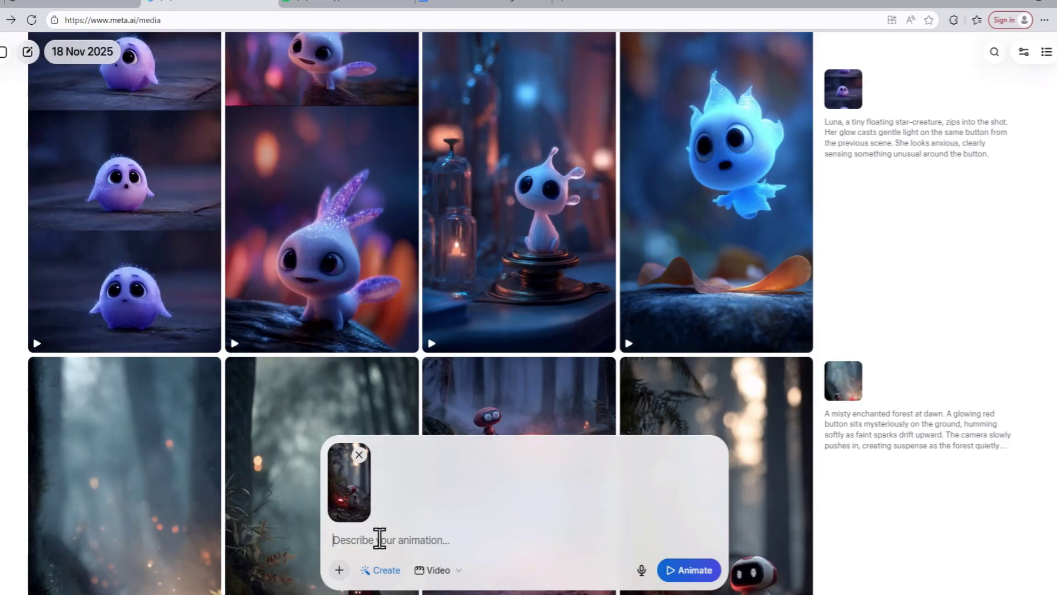
scroll(606, 561, "up", 2)
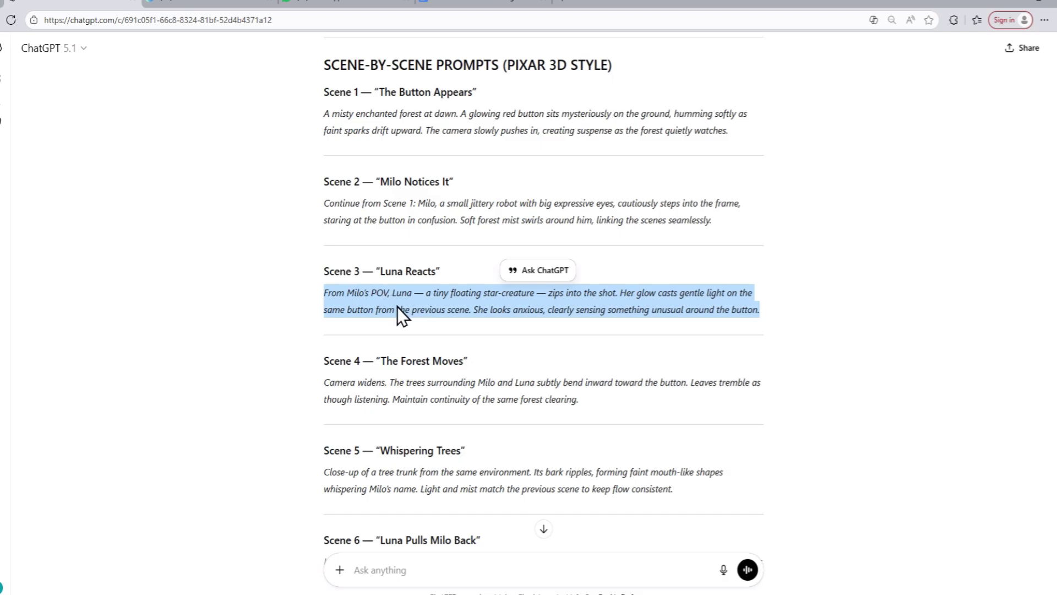
scroll(398, 306, "up", 6)
scroll(454, 156, "down", 5)
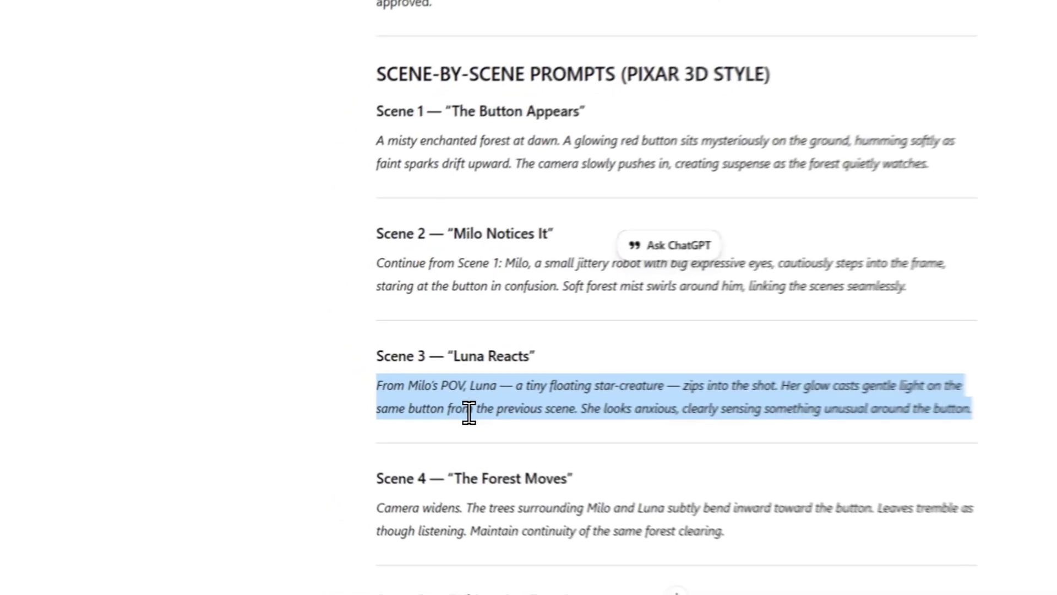
Step: Paste the Luna Scene 3 text as the animation prompt and animate the snapshot
right_click(468, 412)
left_click(518, 419)
key("ctrl+v")
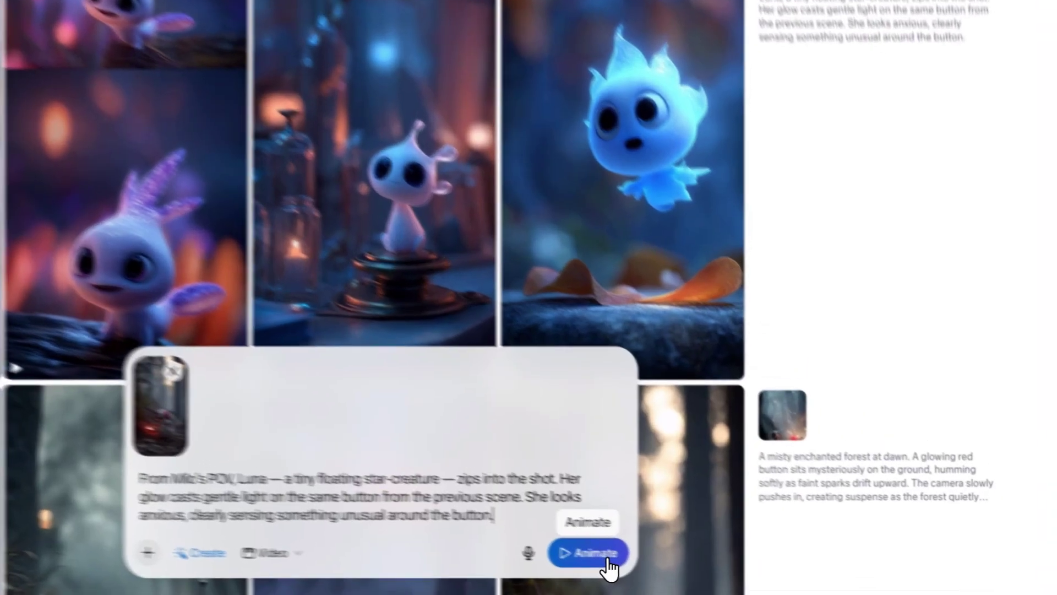
left_click(705, 572)
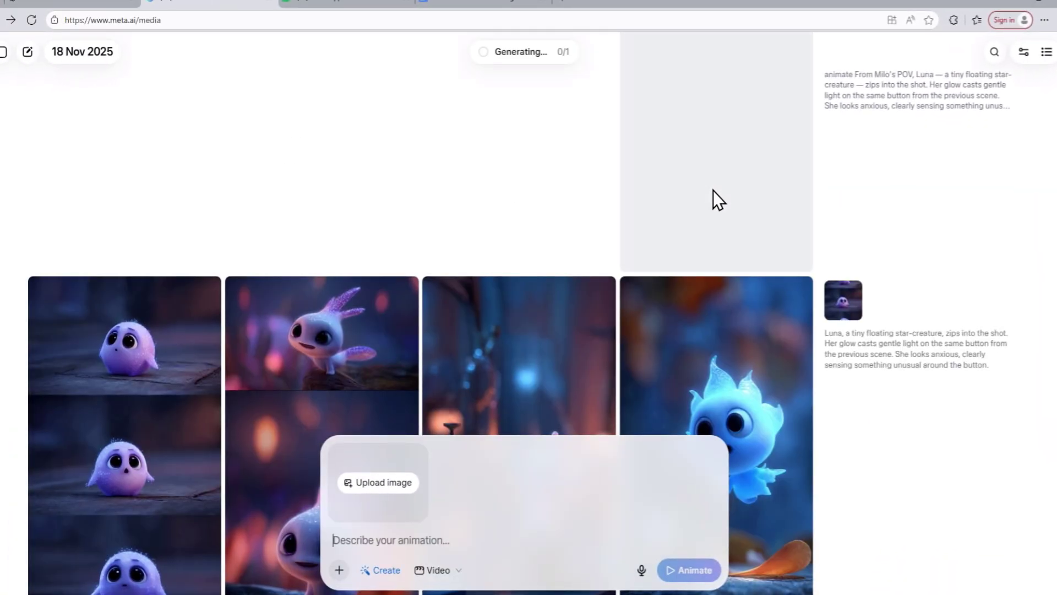
Step: Scroll back and forth through the Meta AI media page to review the robot and Luna clips
scroll(663, 264, "down", 3)
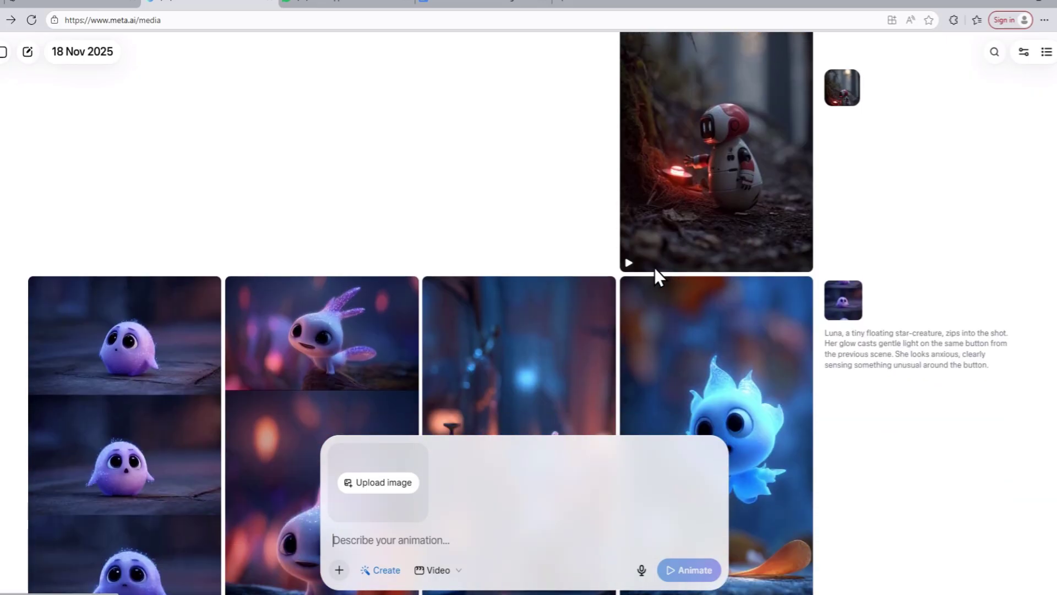
scroll(605, 250, "up", 3)
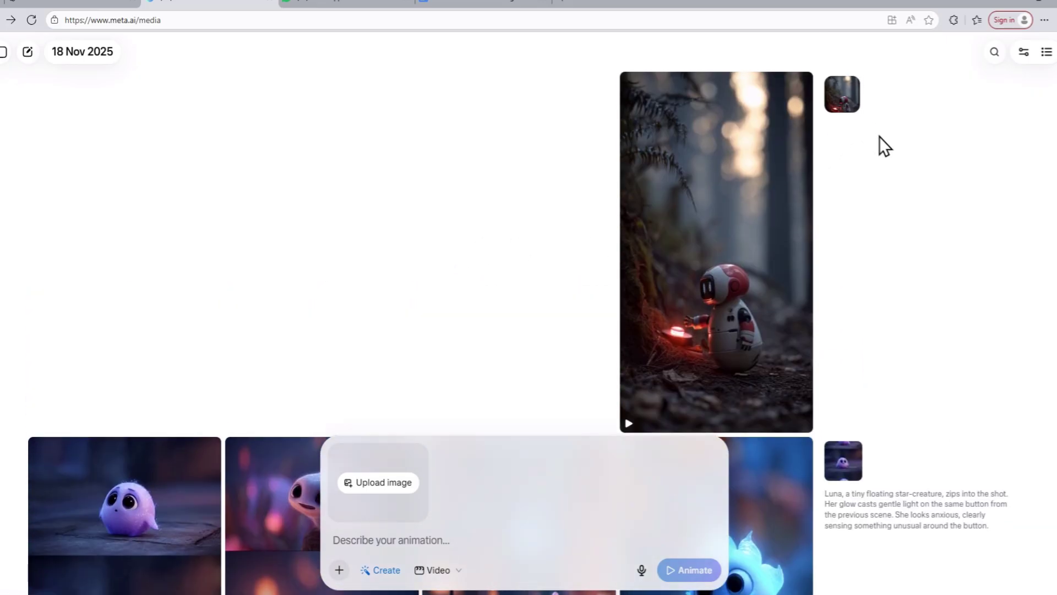
scroll(701, 331, "down", 4)
scroll(733, 282, "up", 2)
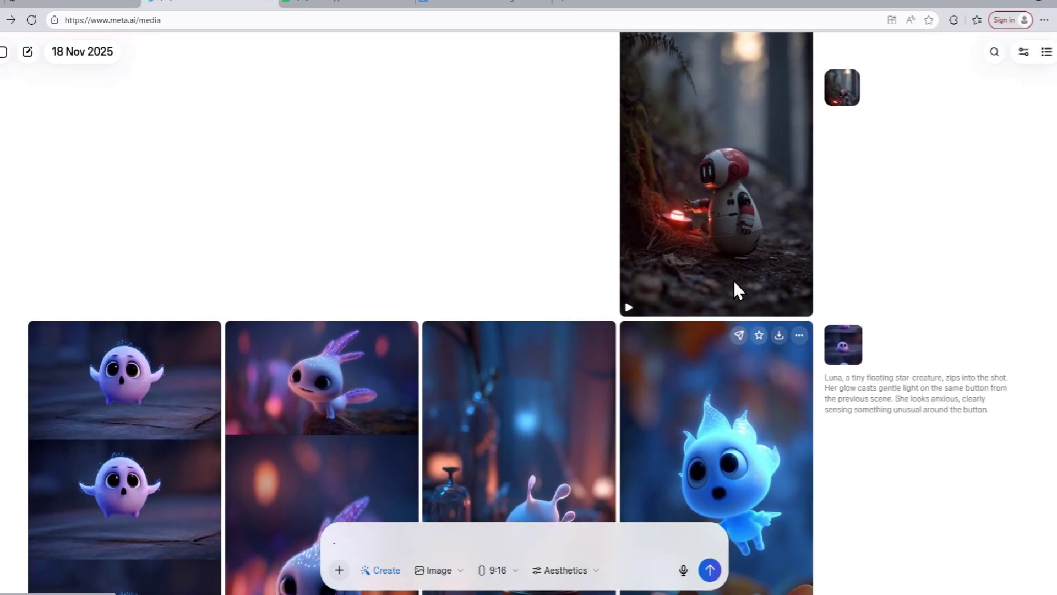
scroll(732, 279, "down", 3)
scroll(734, 281, "up", 4)
scroll(733, 278, "down", 4)
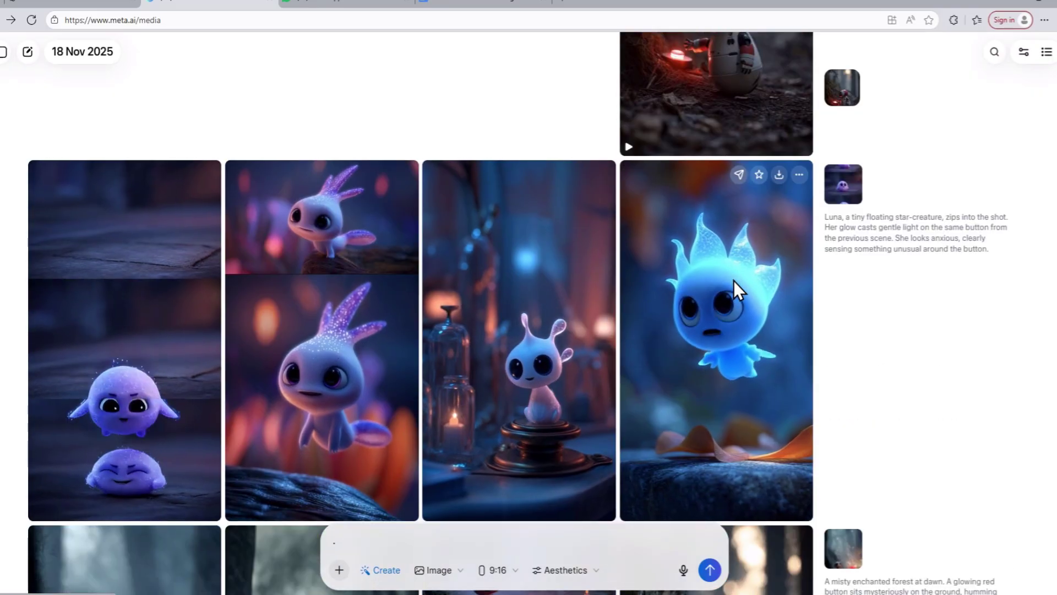
scroll(733, 281, "up", 4)
scroll(732, 278, "up", 4)
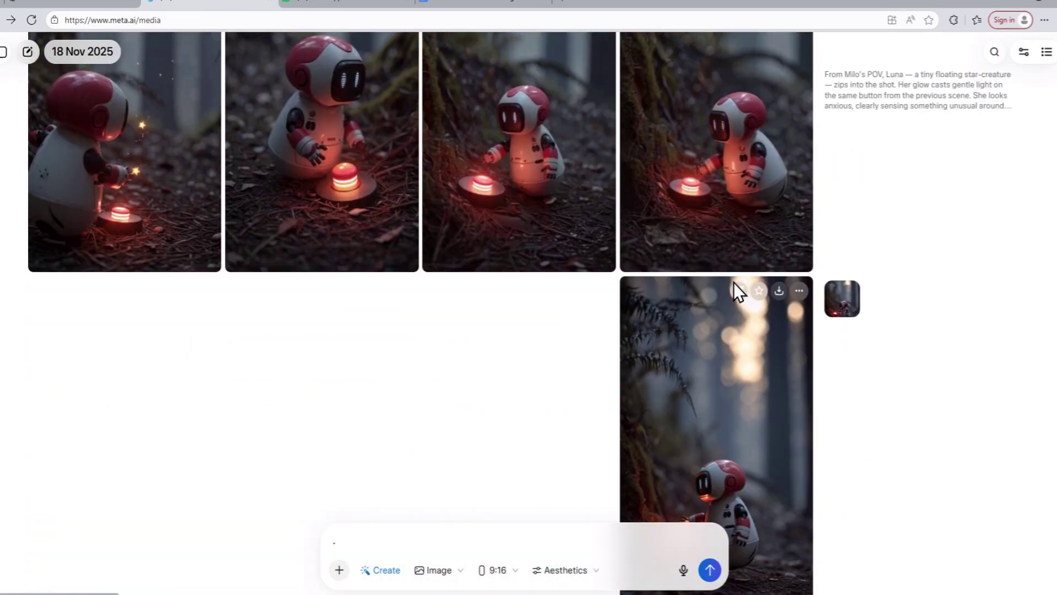
scroll(734, 283, "down", 7)
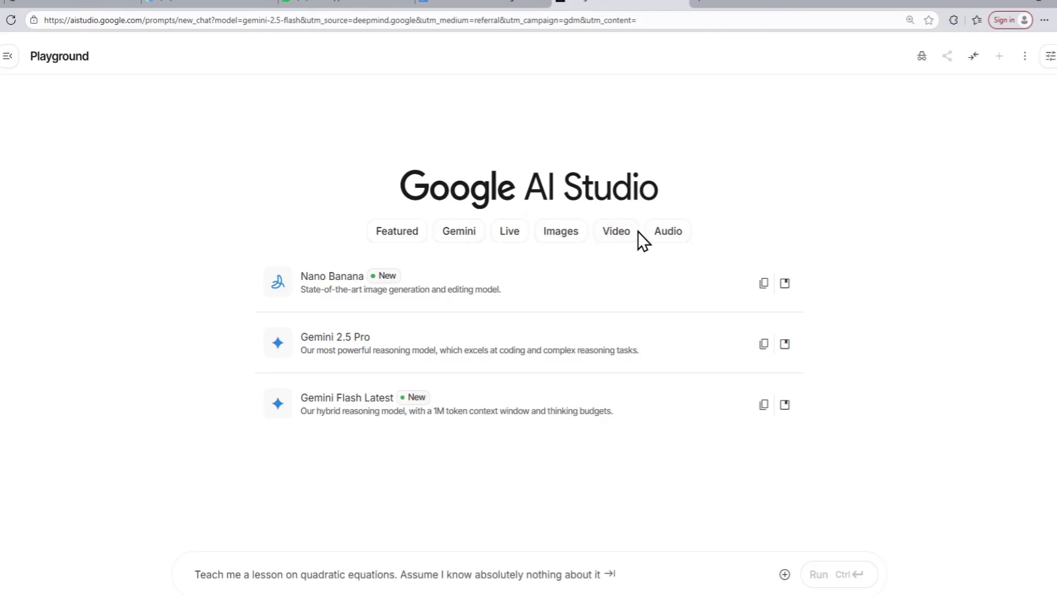
Step: Paste the story script into Gemini 2.5 Pro Preview TTS under Audio
left_click(666, 231)
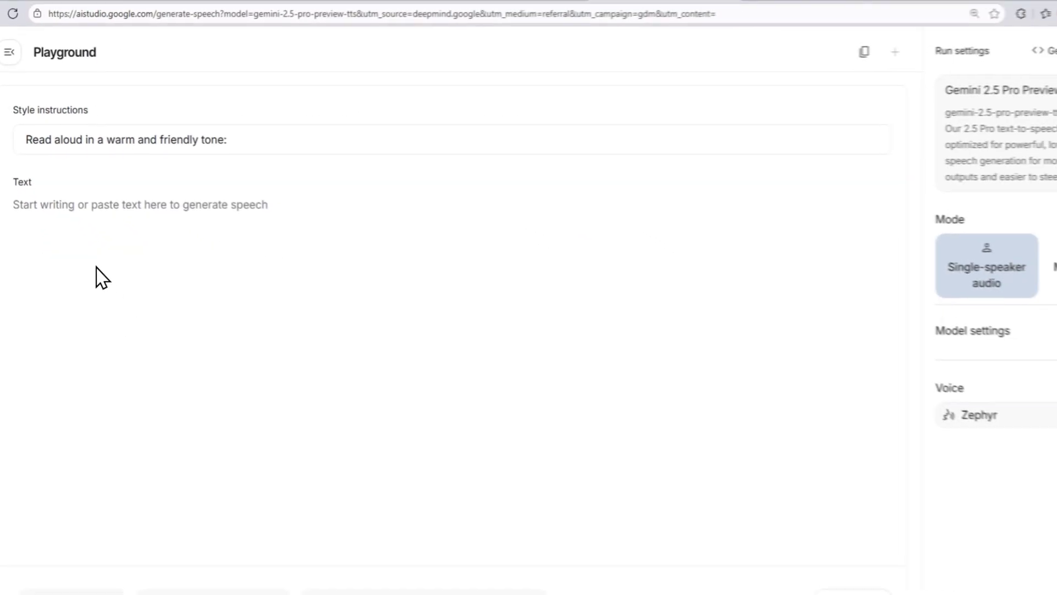
key("ctrl+v")
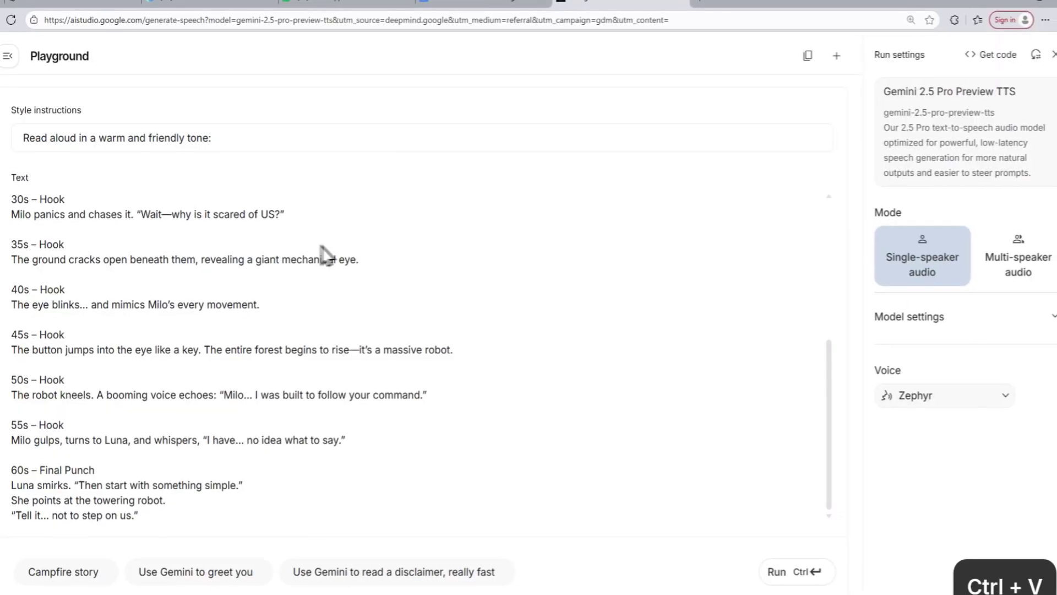
scroll(559, 270, "up", 10)
scroll(550, 501, "down", 3)
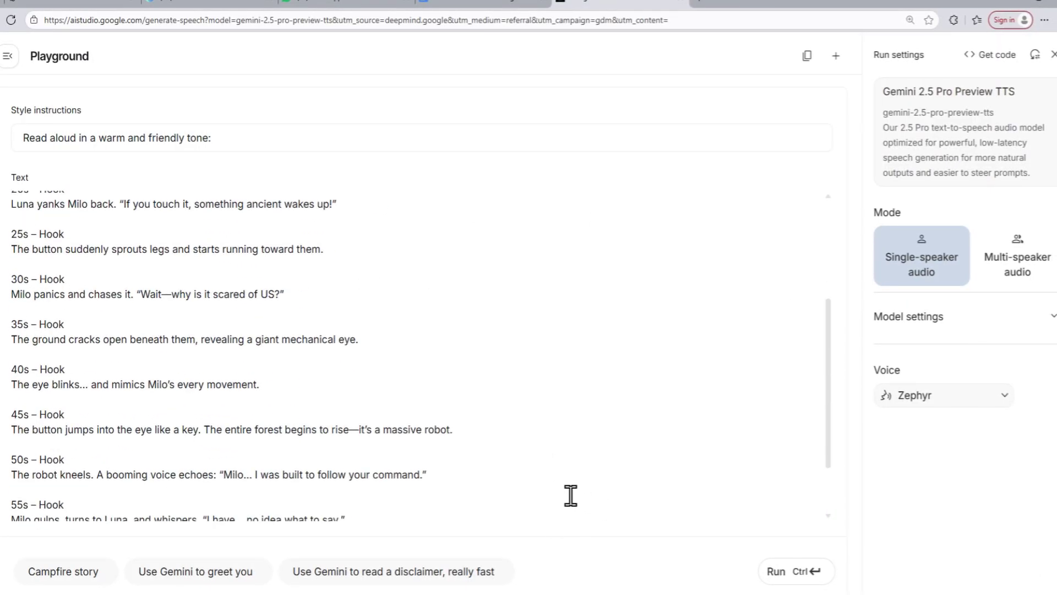
scroll(545, 485, "up", 5)
scroll(467, 479, "down", 6)
Step: Remove the '55s – Hook' heading from the script and run speech generation
double_click(57, 451)
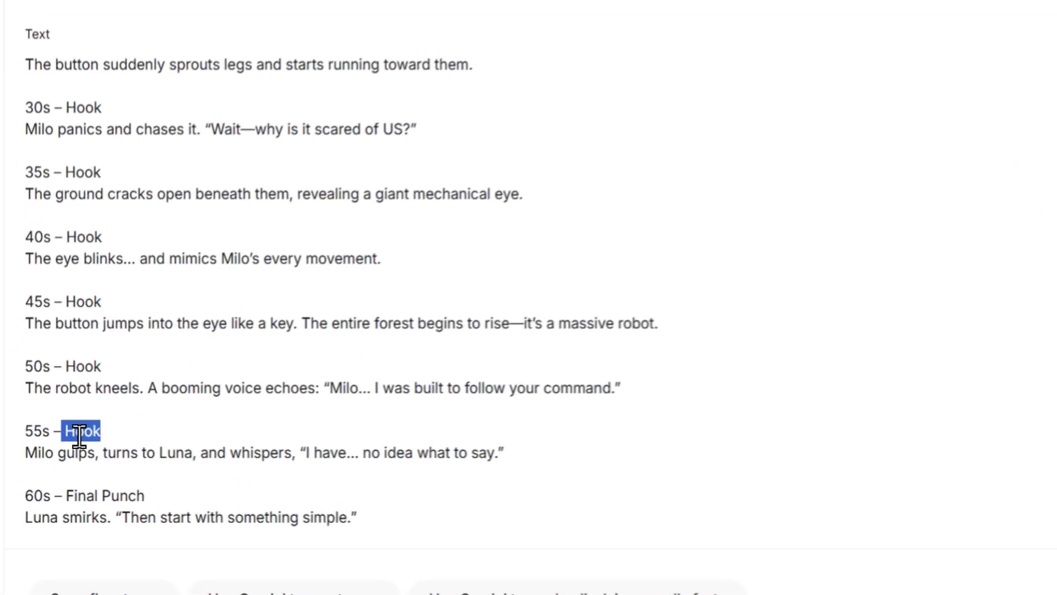
left_click(13, 452, "shift")
key("BackSpace")
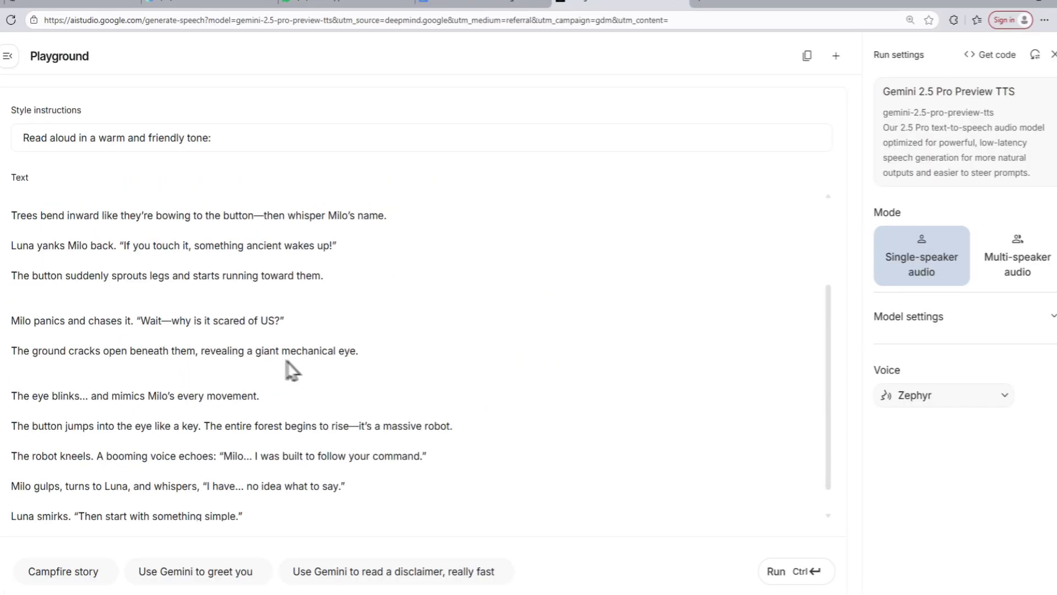
scroll(288, 370, "up", 4)
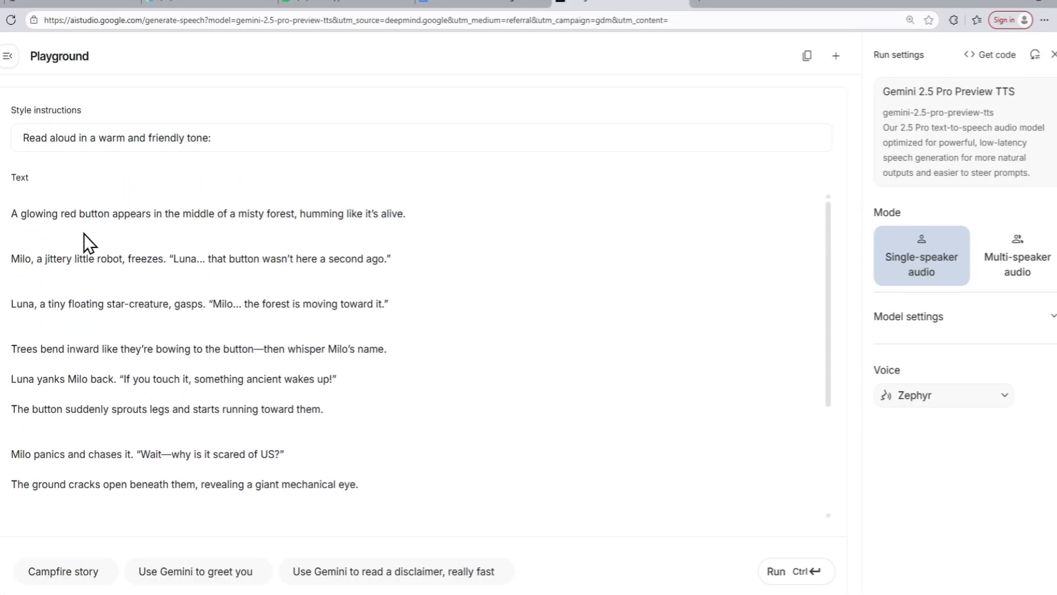
scroll(182, 223, "down", 2)
scroll(198, 237, "down", 2)
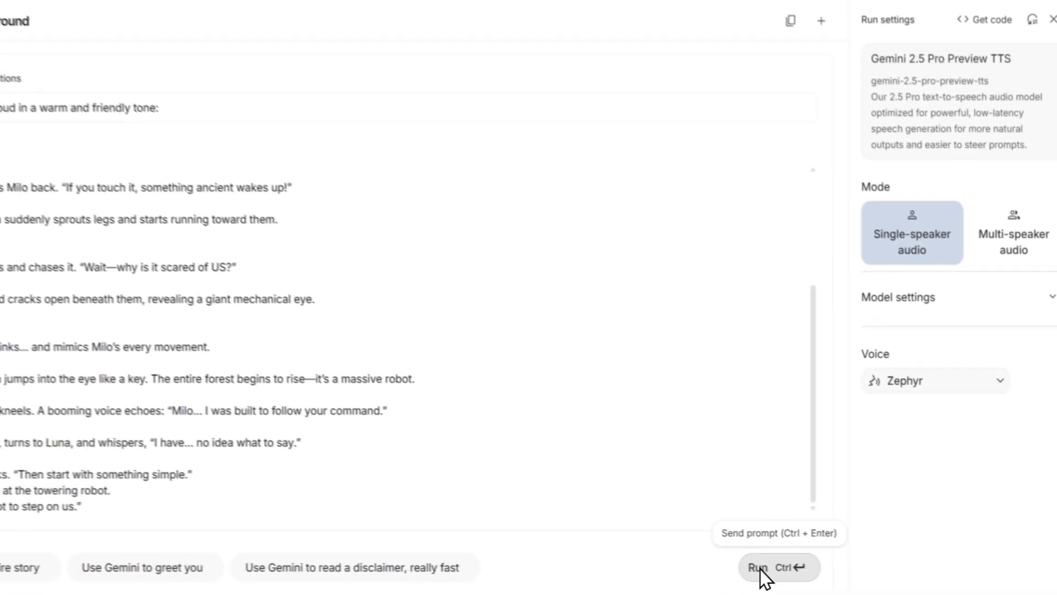
left_click(633, 540)
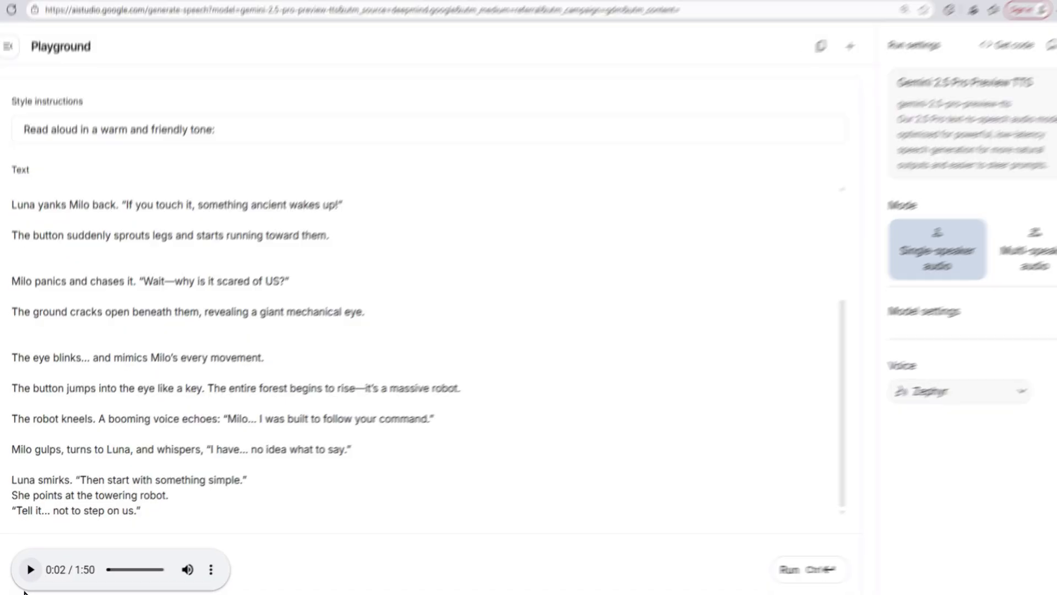
Step: Pause the 1:50 AI Studio voiceover, download it as download.wav, and start a Filmora media import
left_click(29, 572)
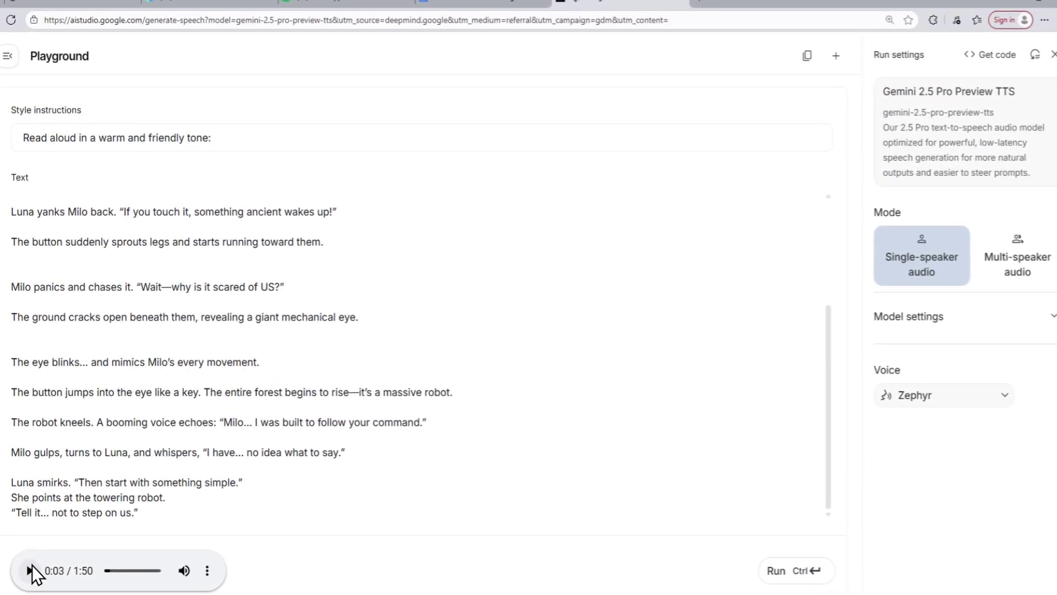
left_click(207, 570)
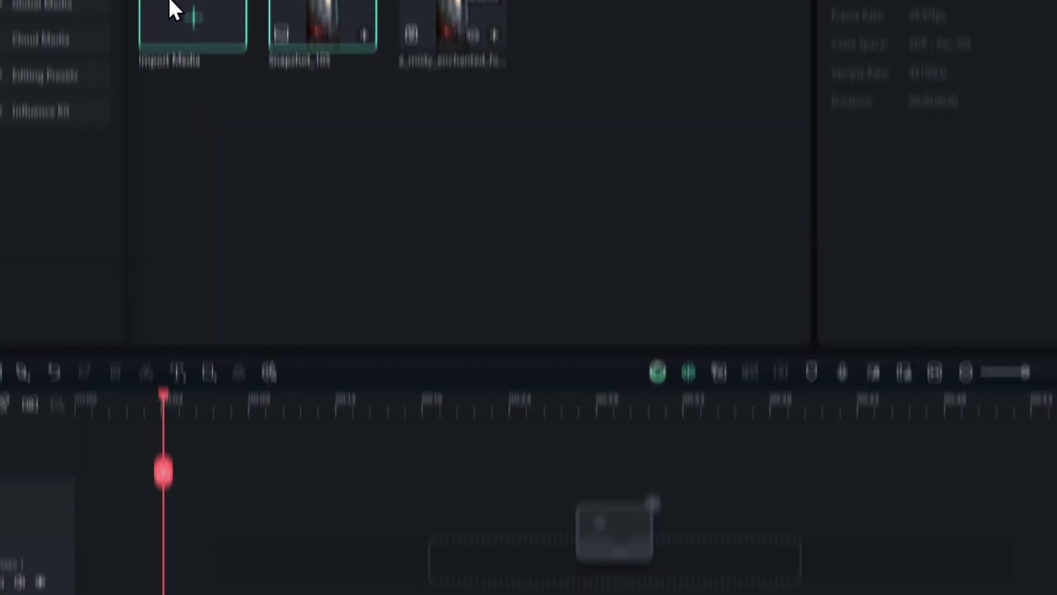
left_click(173, 10)
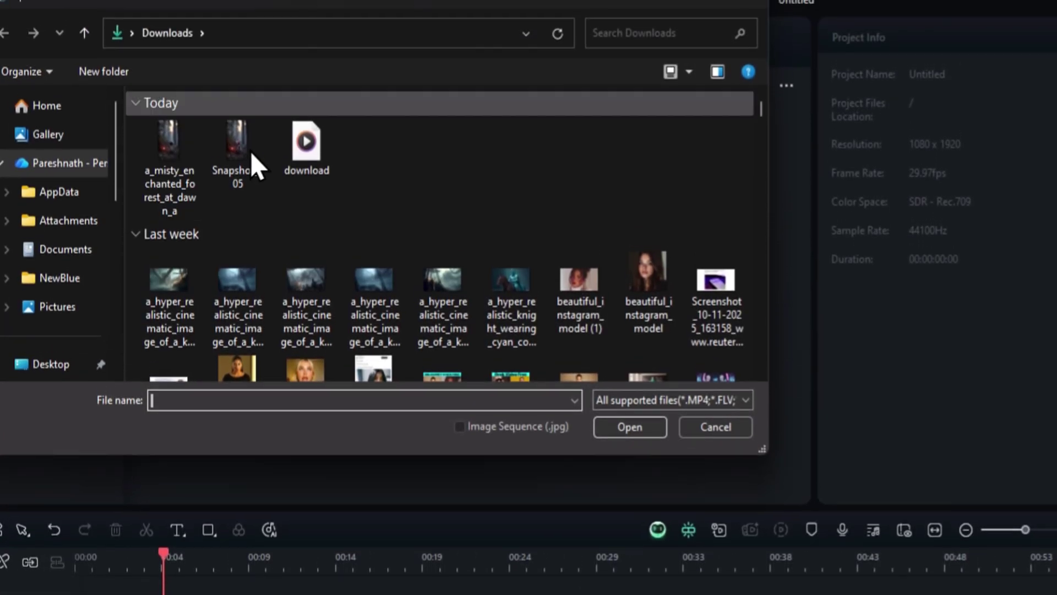
Step: Import download.wav from Downloads and place it on the Audio 1 track
left_click(305, 147)
left_click(610, 432)
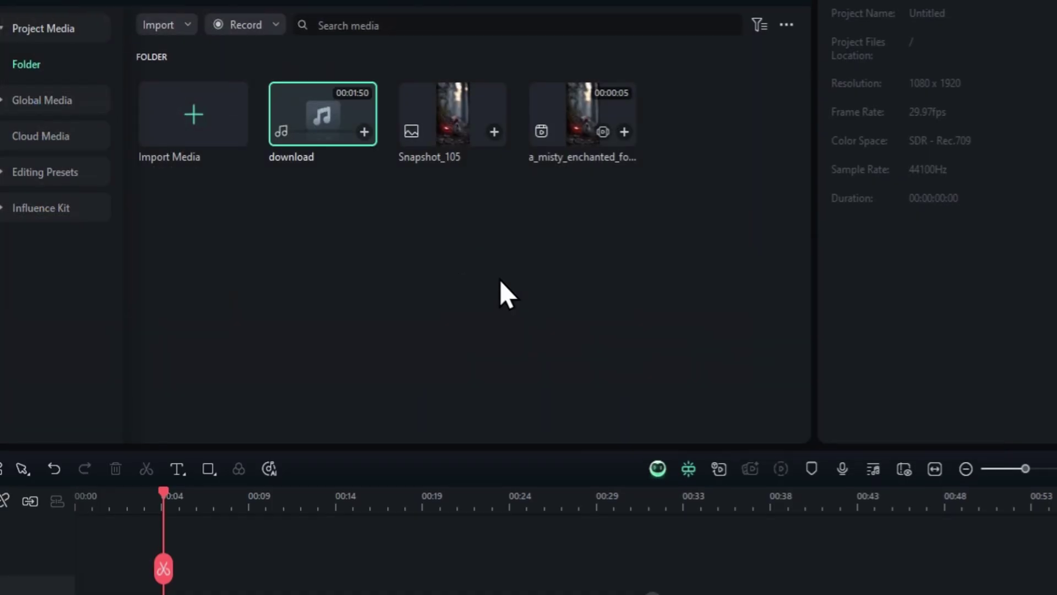
left_click_drag(323, 113, 259, 584)
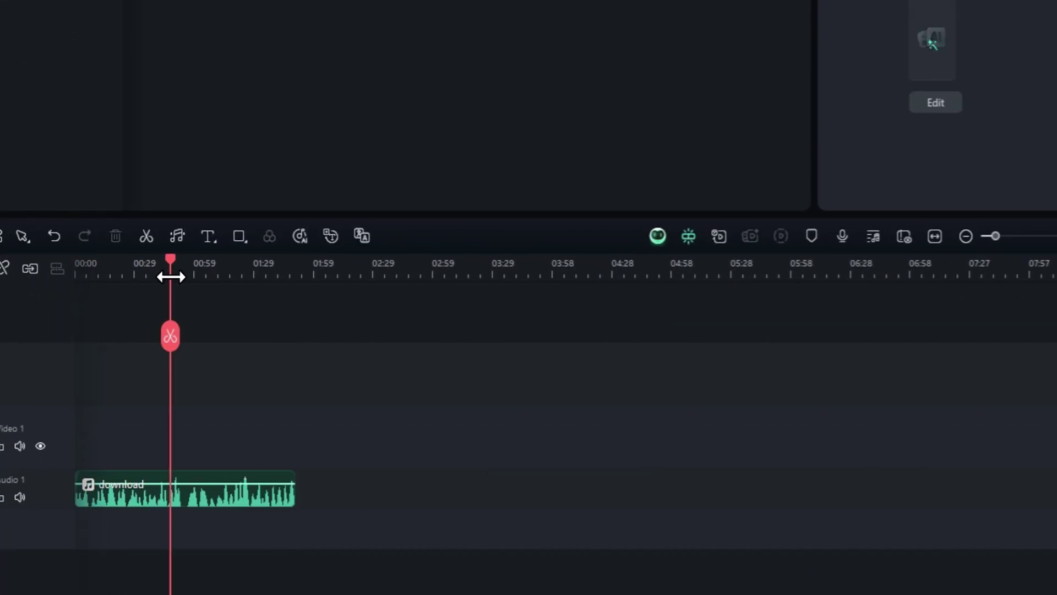
Step: Split the voiceover clip at about 00:00:05:20
scroll(505, 311, "up", 2)
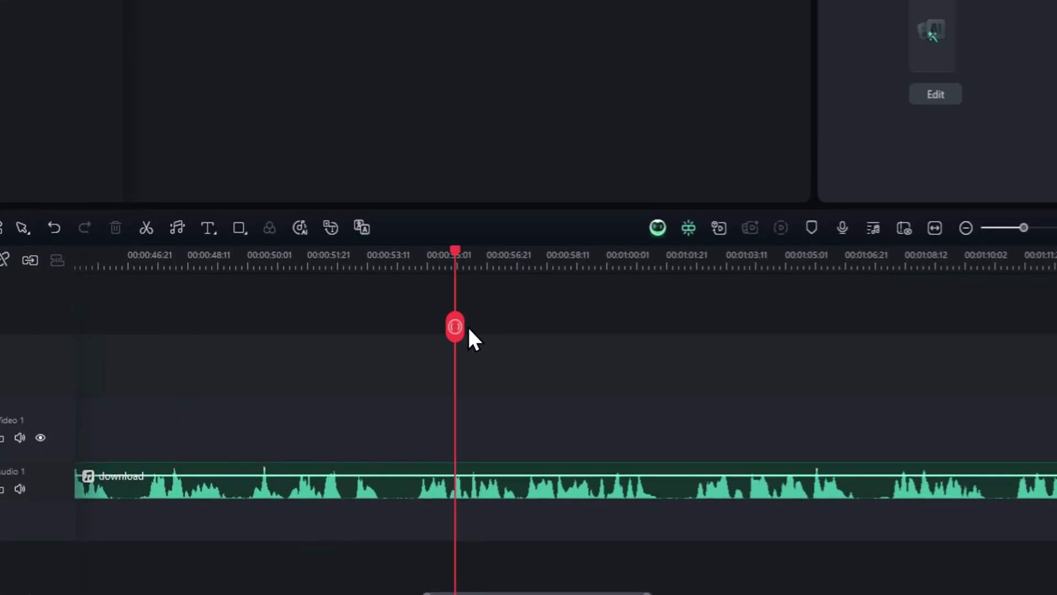
left_click_drag(460, 326, 24, 286)
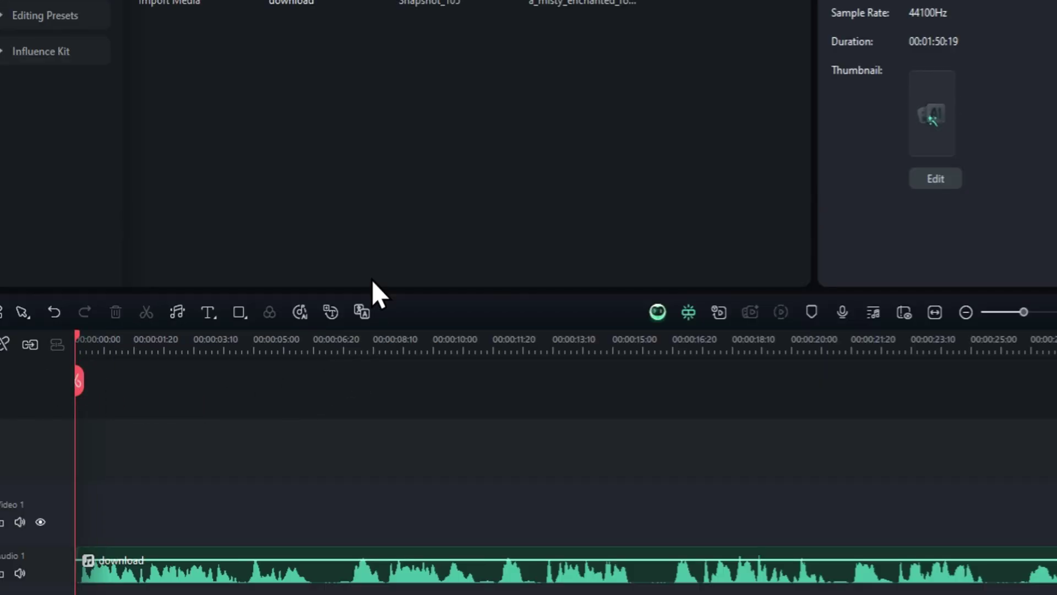
scroll(385, 413, "up", 2)
left_click(445, 408)
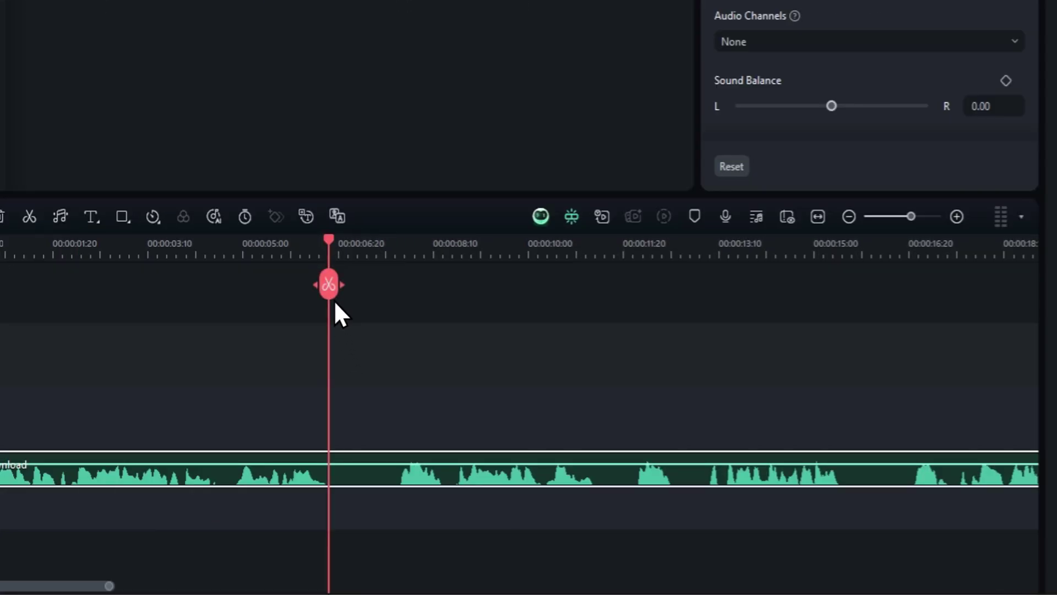
left_click(329, 286)
Step: Run Smart Edit Tool's Silence Detection on the voiceover to strip silent gaps
right_click(414, 468)
mouse_move(626, 187)
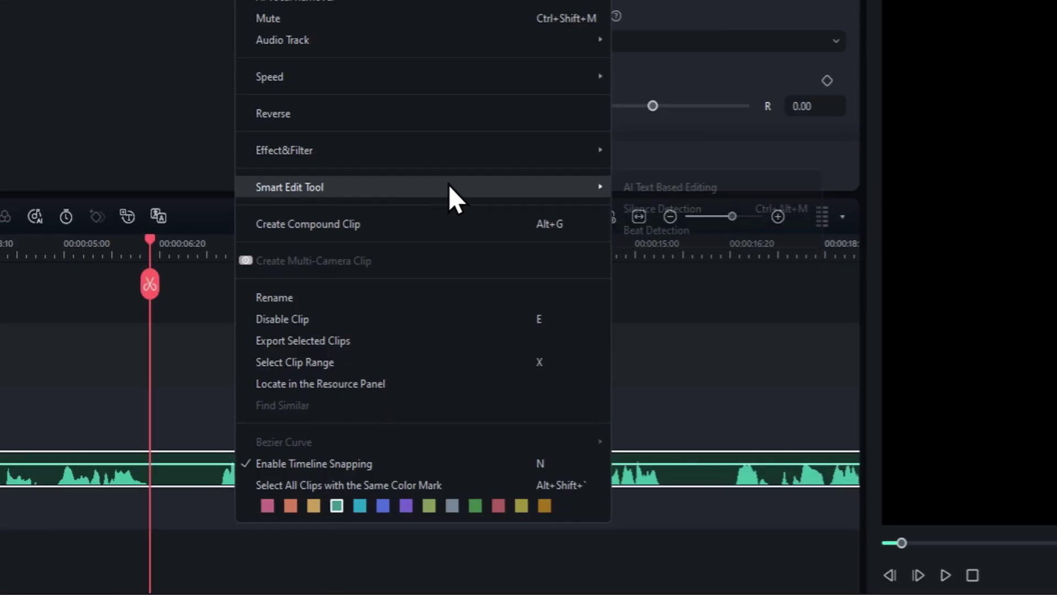
left_click(663, 203)
left_click(584, 129)
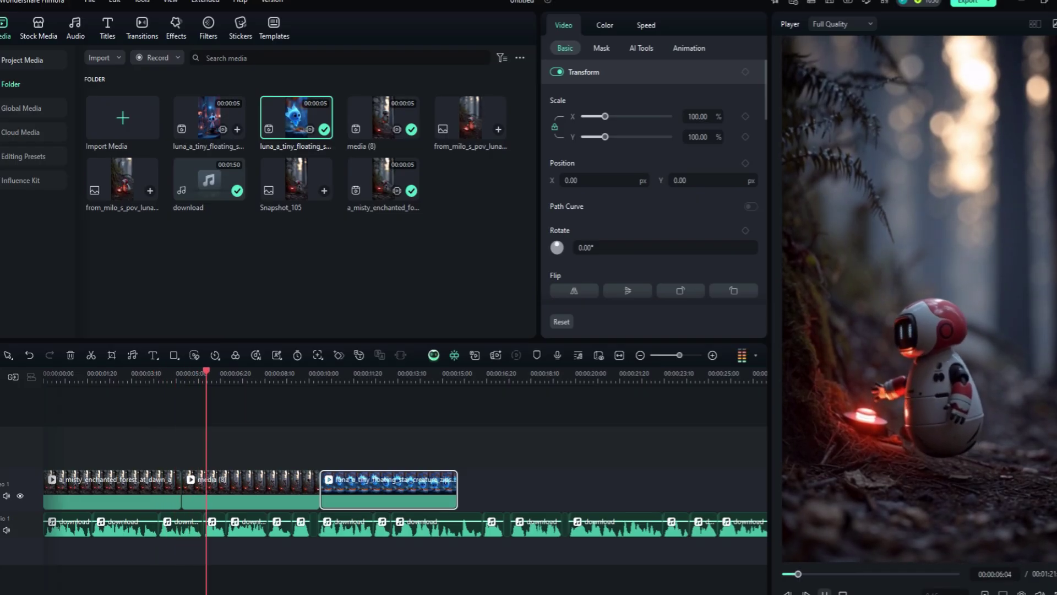
Step: Pause, then replay the forest, robot and Luna clips over the trimmed narration
left_click(824, 593)
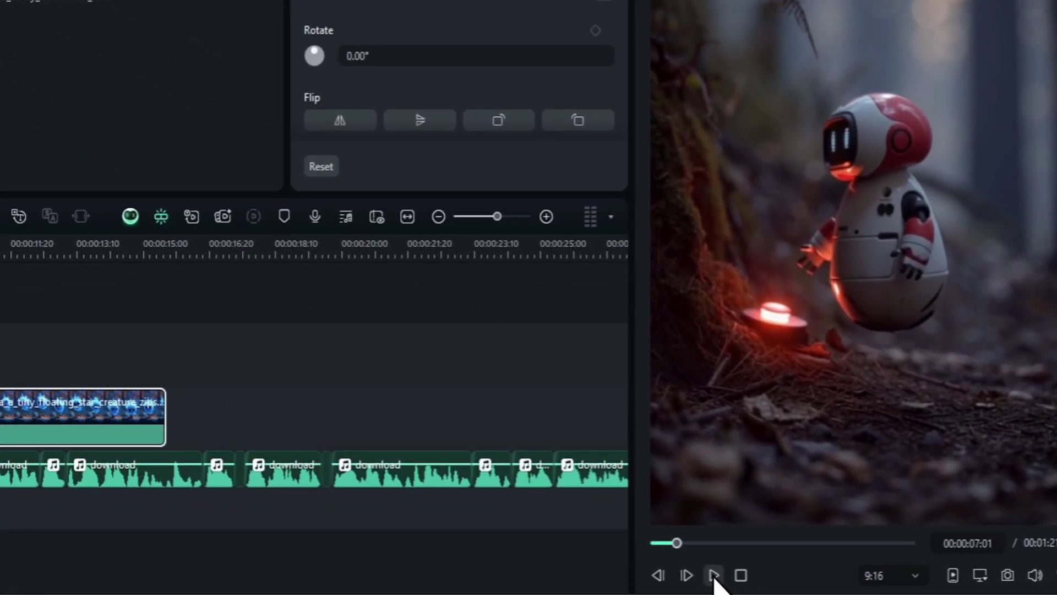
left_click(715, 577)
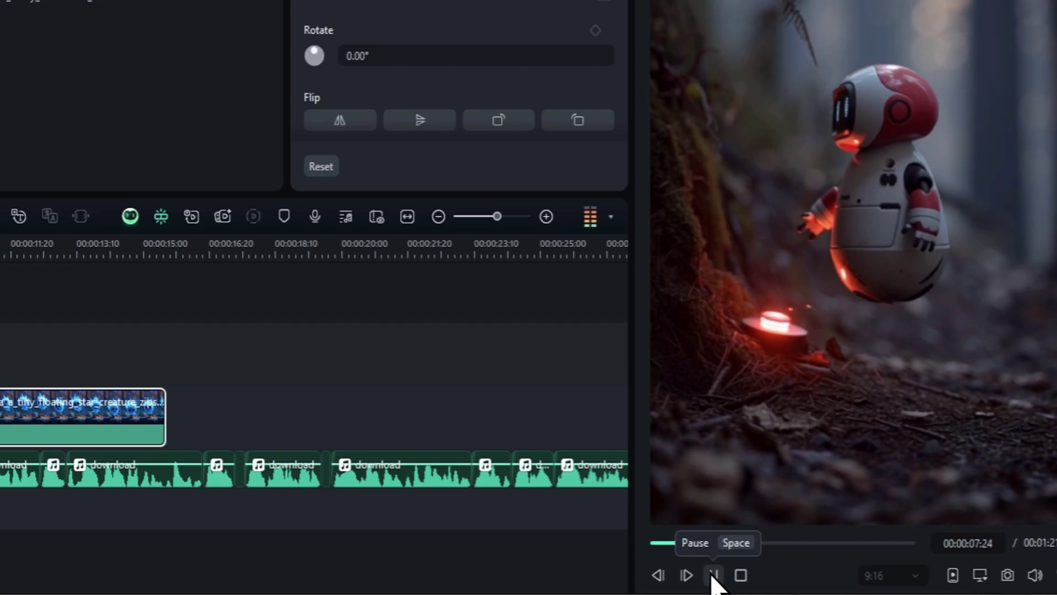